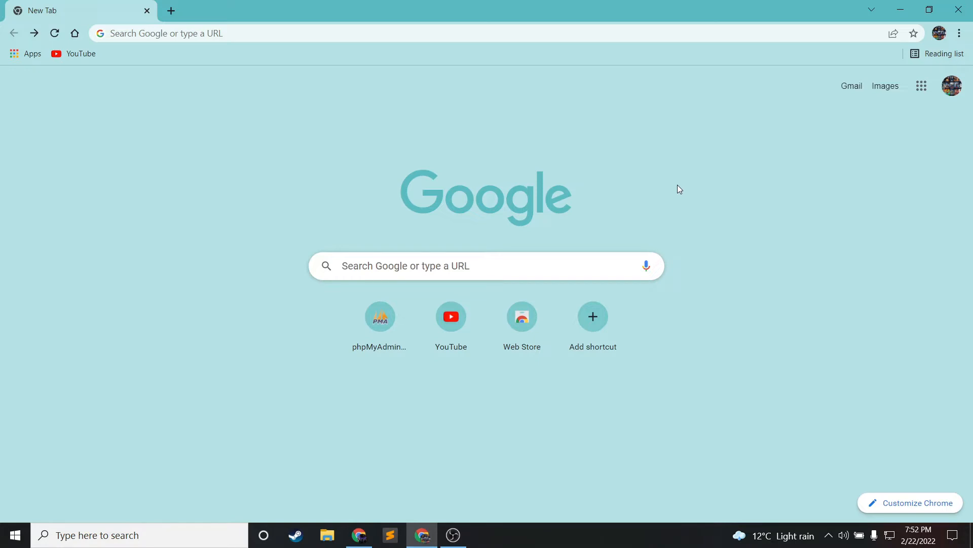
- Search Google for "download xampp" and open the Apache Friends download page
left_click(441, 269)
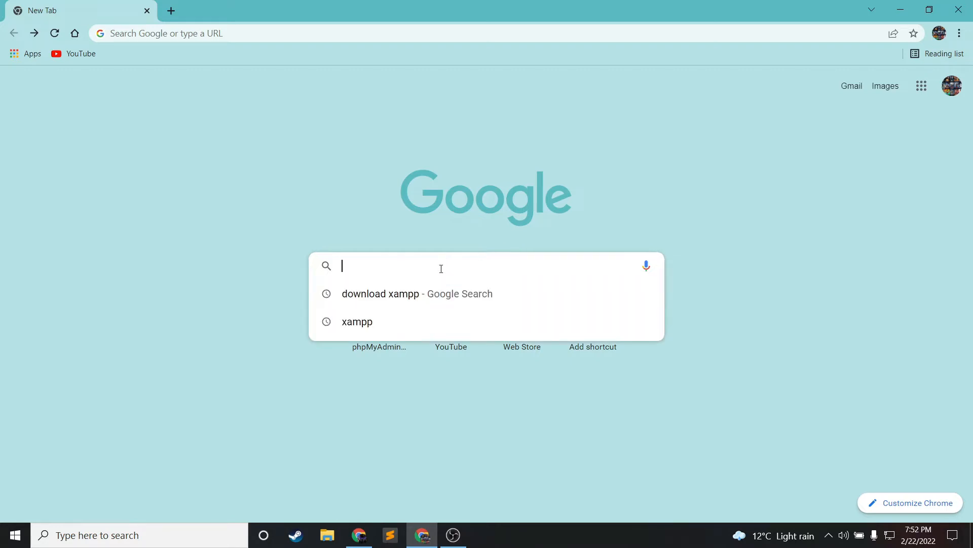
type("xa")
key("BackSpace")
key("BackSpace")
key("BackSpace")
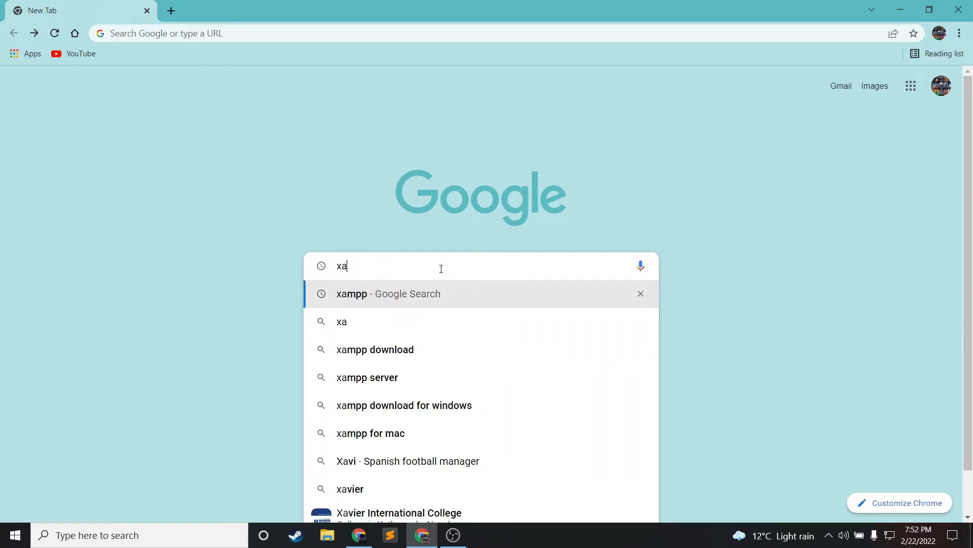
type("do")
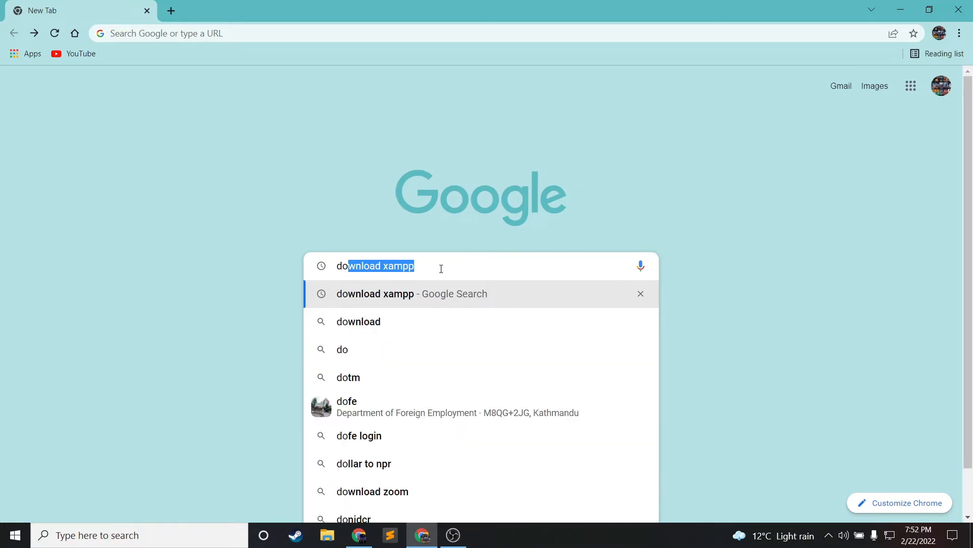
key("Return")
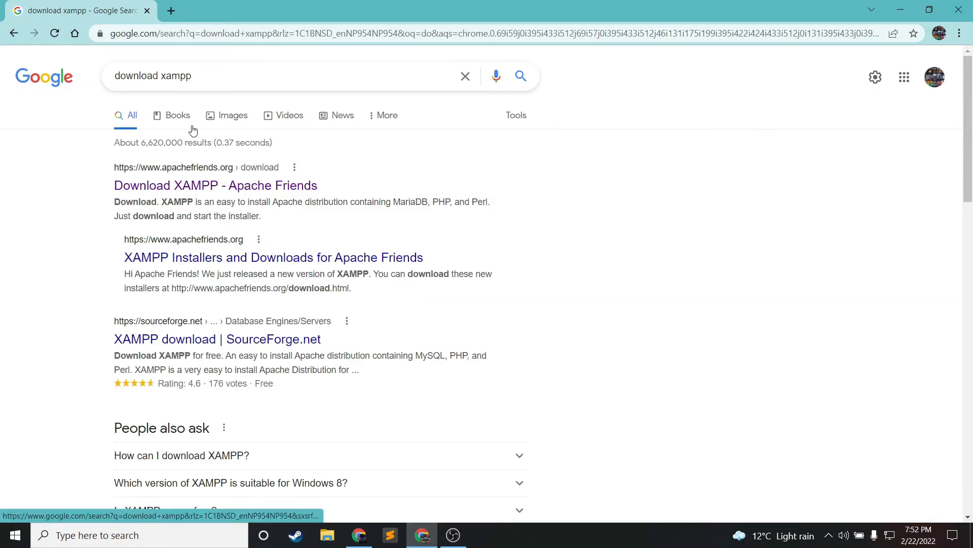
left_click(201, 182)
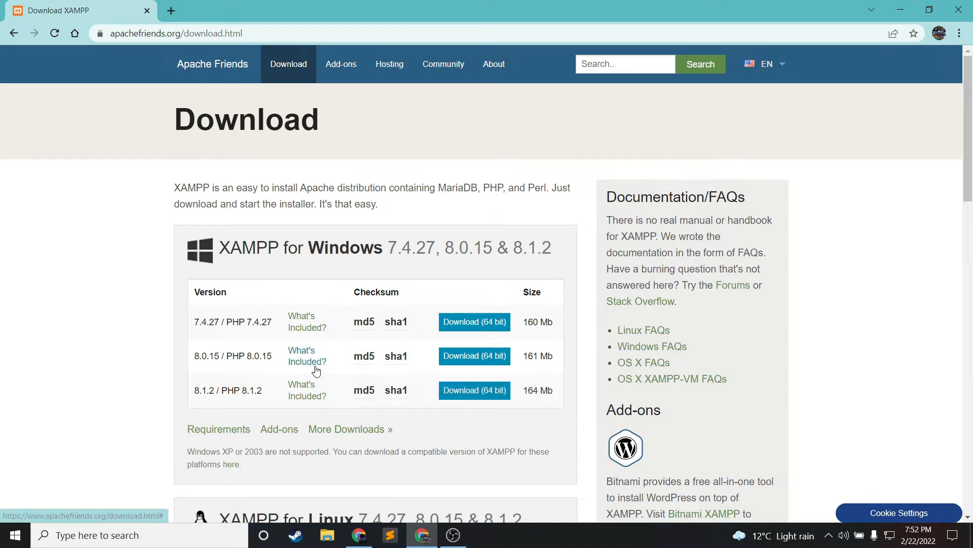
- Review the XAMPP versions offered for Windows, Linux and OS X on the download page
scroll(366, 386, "down", 1)
scroll(368, 383, "down", 2)
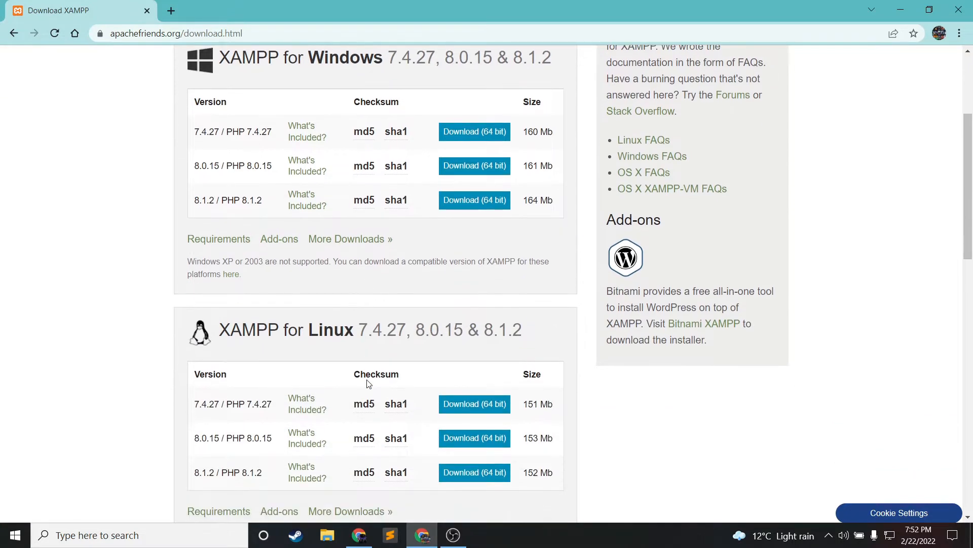
scroll(368, 384, "up", 2)
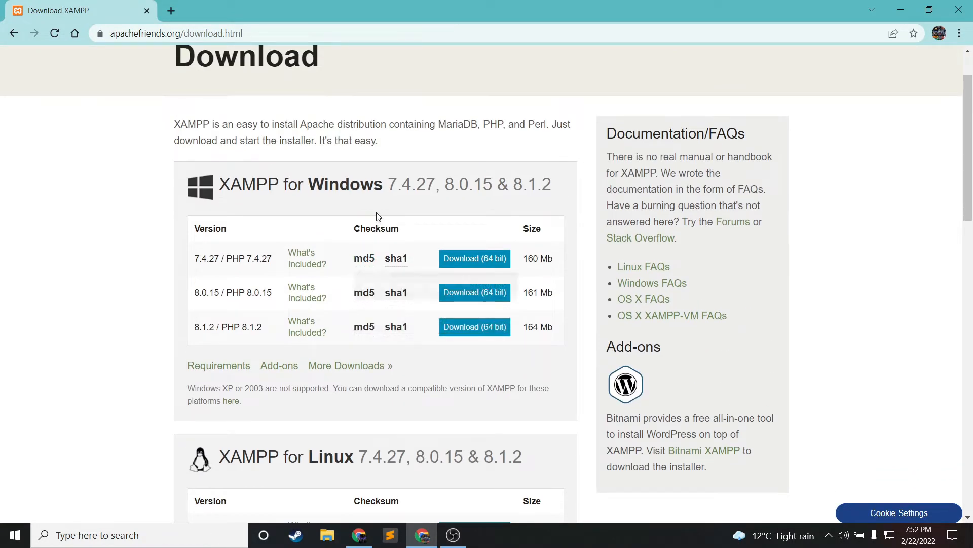
scroll(400, 349, "down", 7)
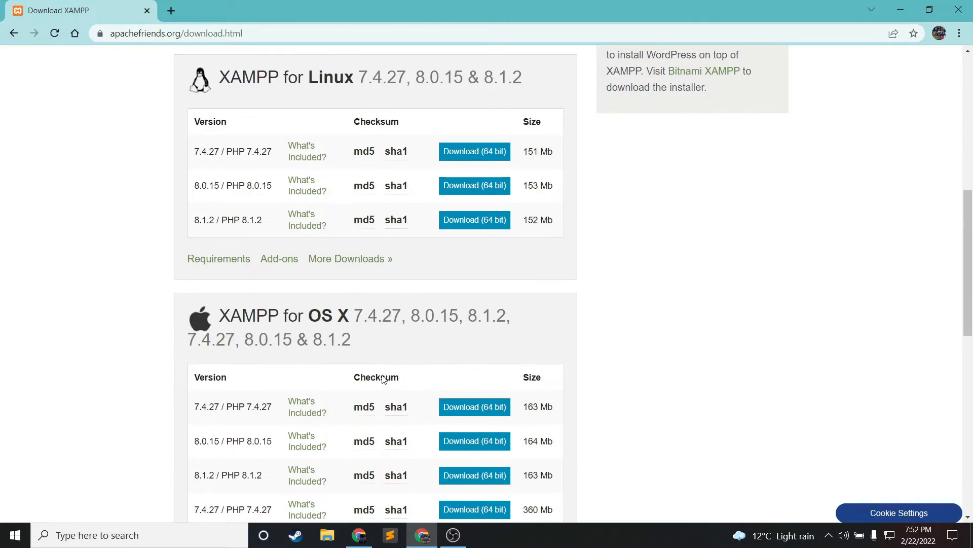
scroll(383, 379, "up", 8)
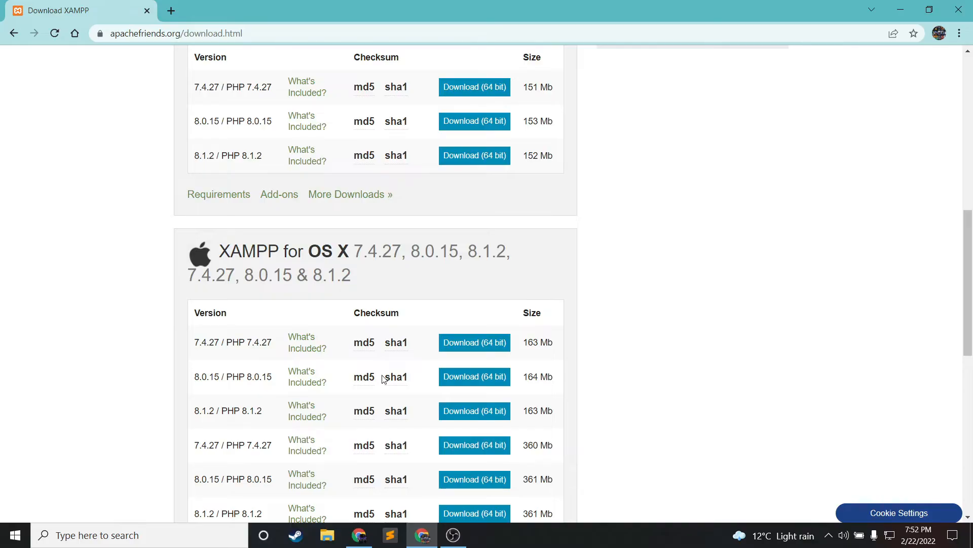
scroll(383, 377, "up", 5)
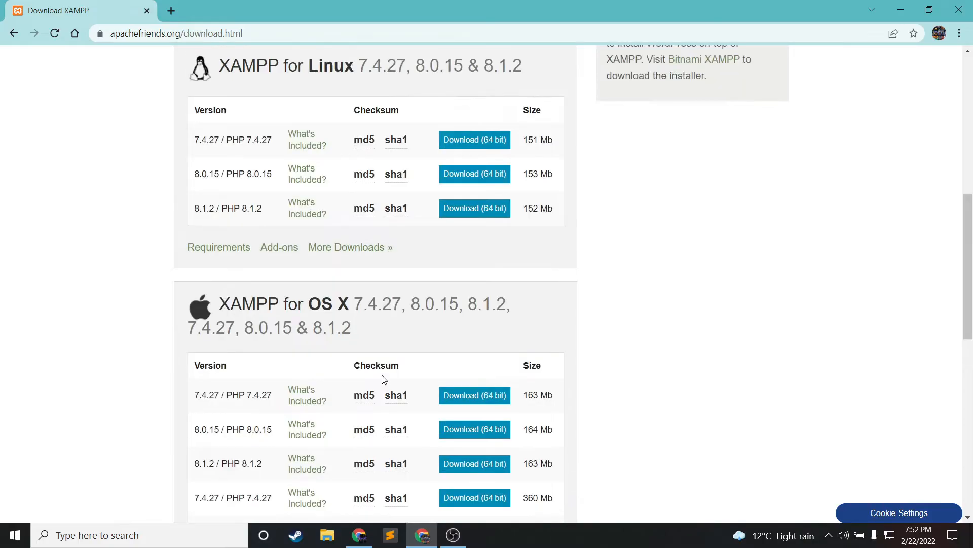
scroll(383, 378, "up", 4)
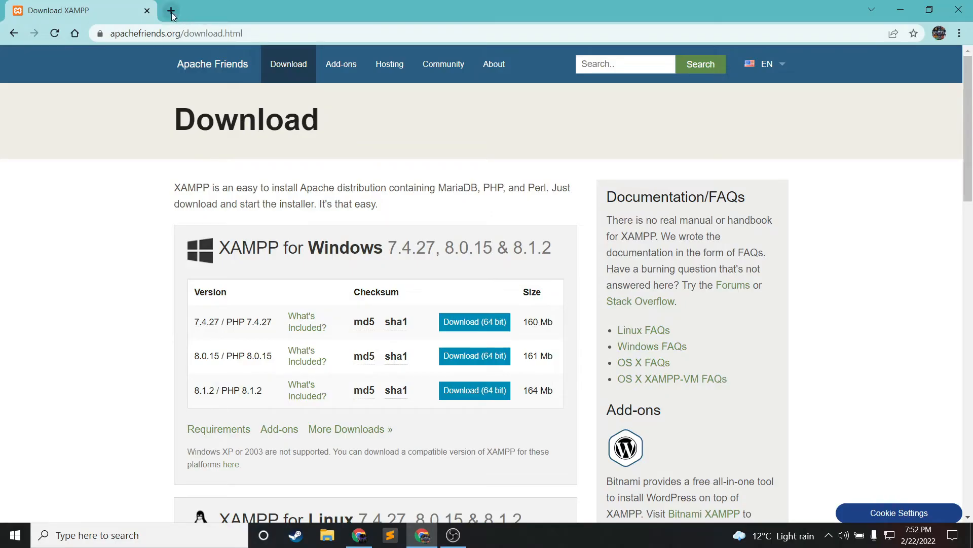
- Leave the XAMPP download page and replace its browser tab with a blank new one
left_click(14, 33)
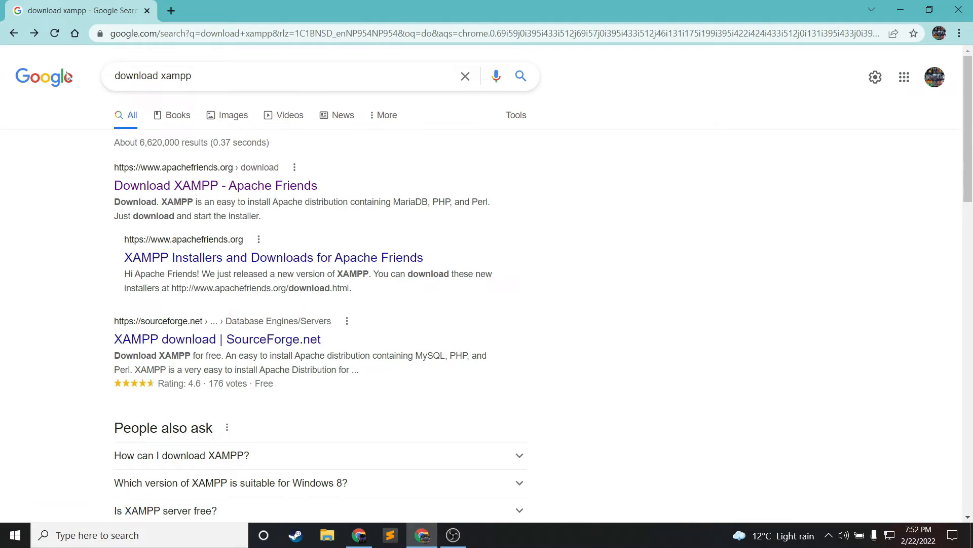
left_click(171, 10)
left_click(145, 10)
- Find the XAMPP Control Panel with the Windows search and launch it
left_click(138, 531)
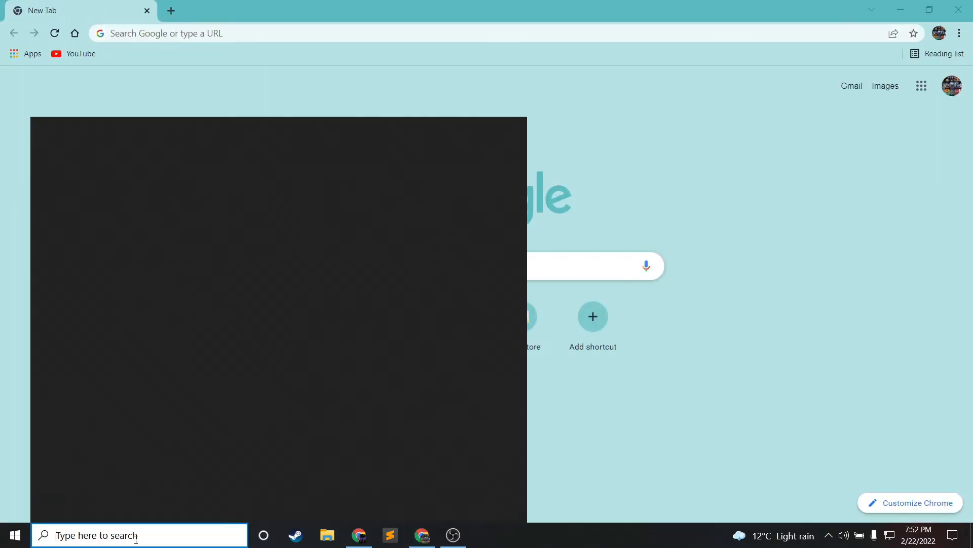
type("xa")
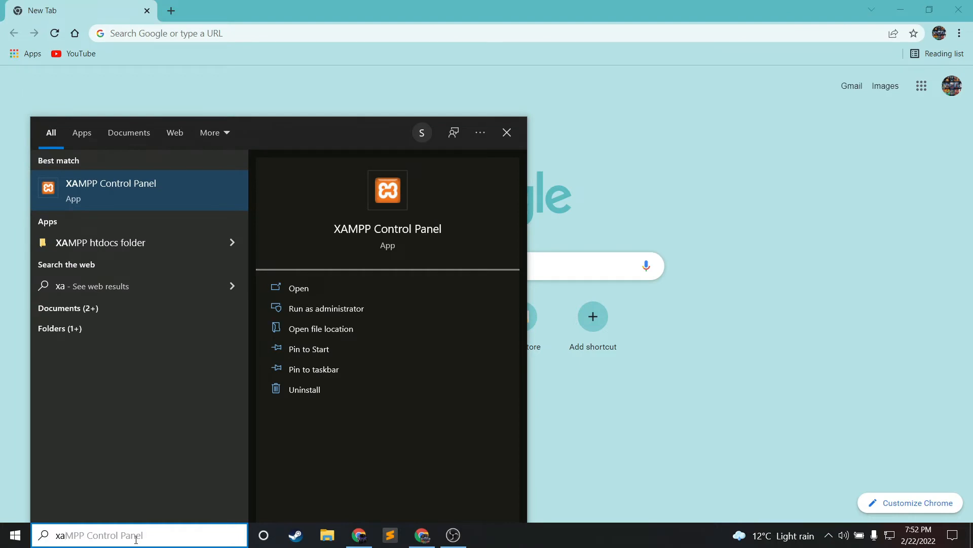
key("Return")
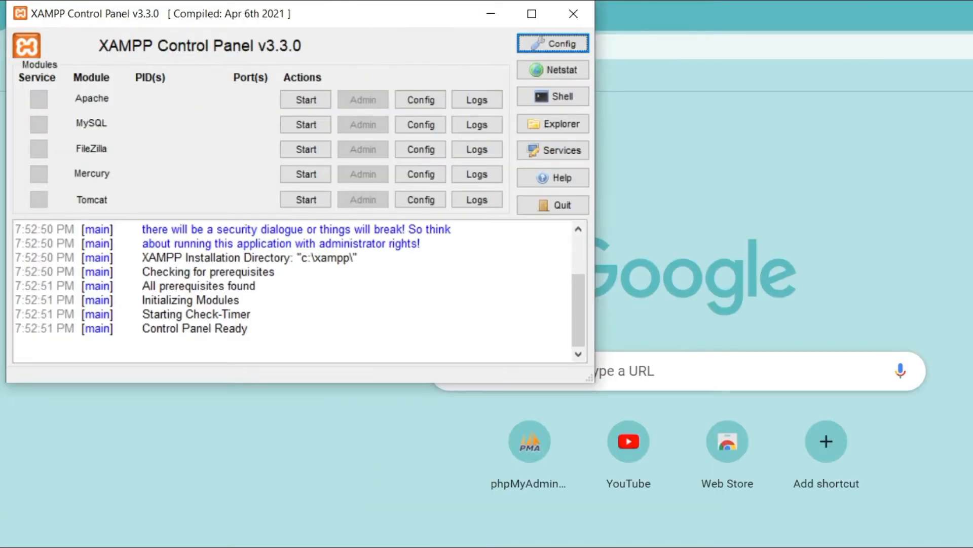
- Move the XAMPP Control Panel window aside and start the Apache and MySQL modules
left_click_drag(330, 23, 599, 24)
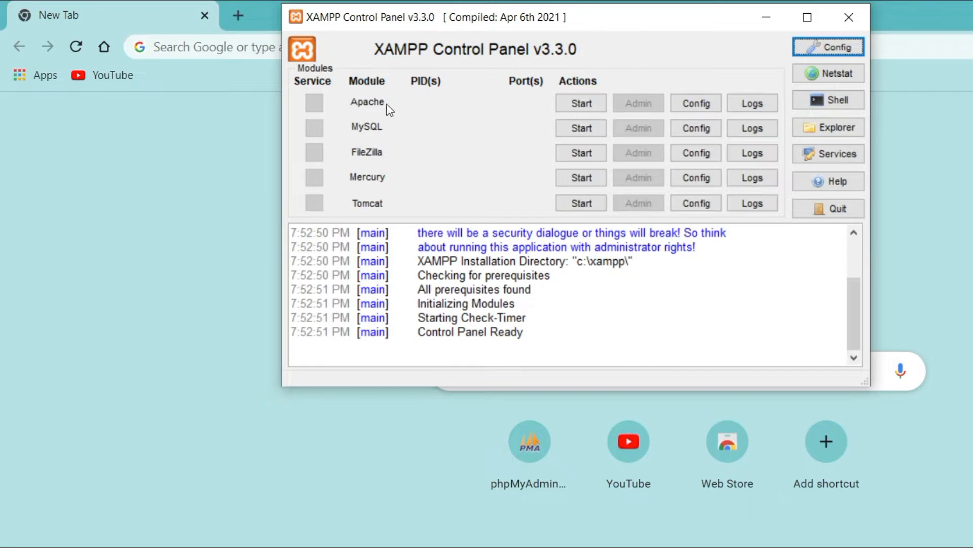
left_click(595, 105)
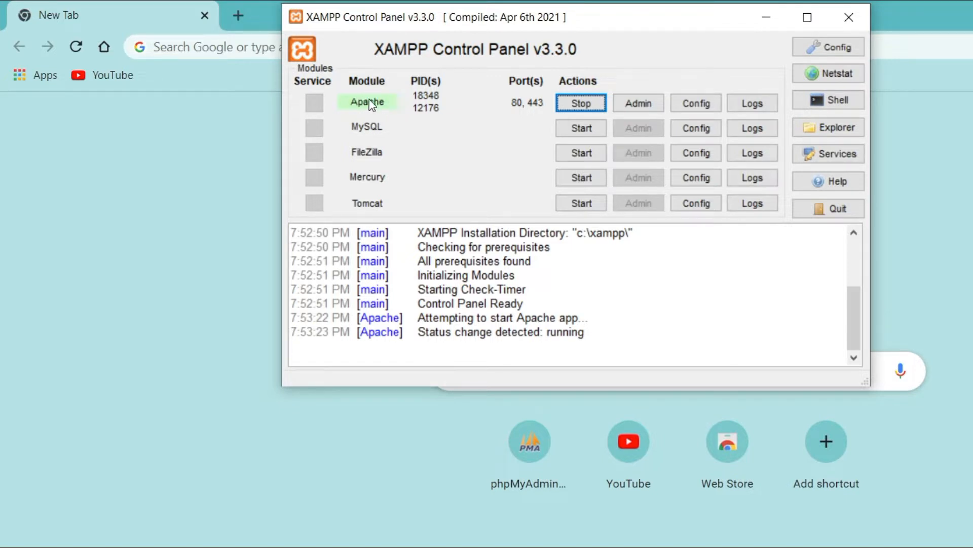
left_click(582, 129)
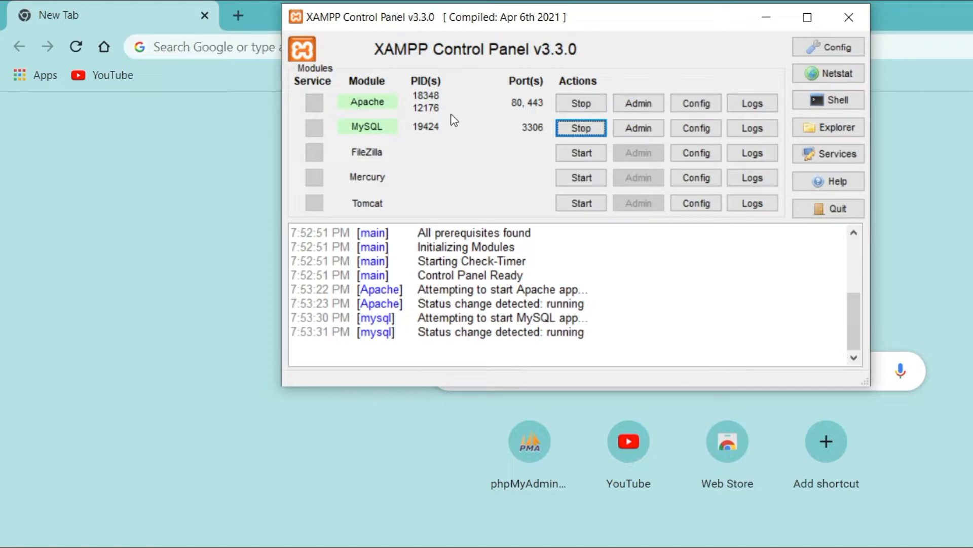
- View phpMyAdmin through Apache's admin dashboard and again through MySQL's admin page, closing the browser tab each time
left_click(639, 103)
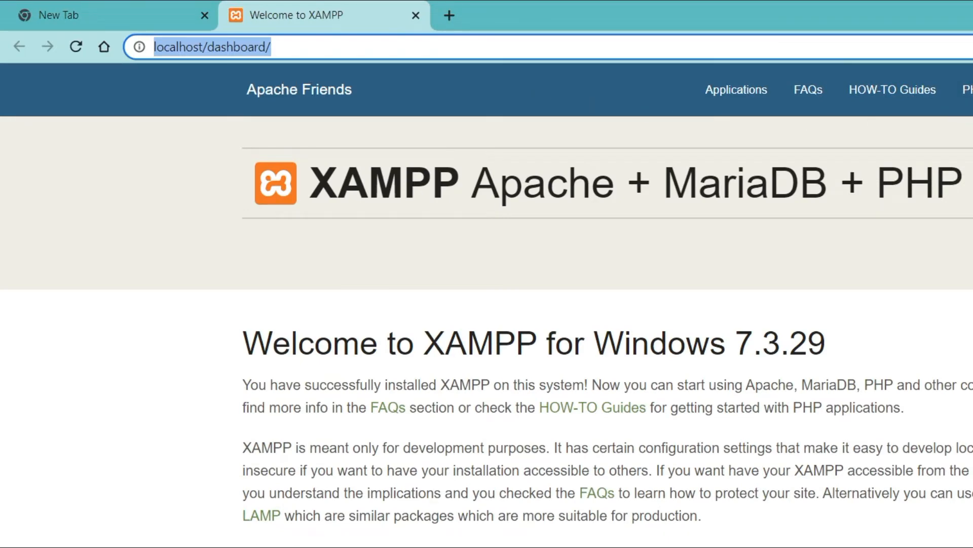
left_click(969, 90)
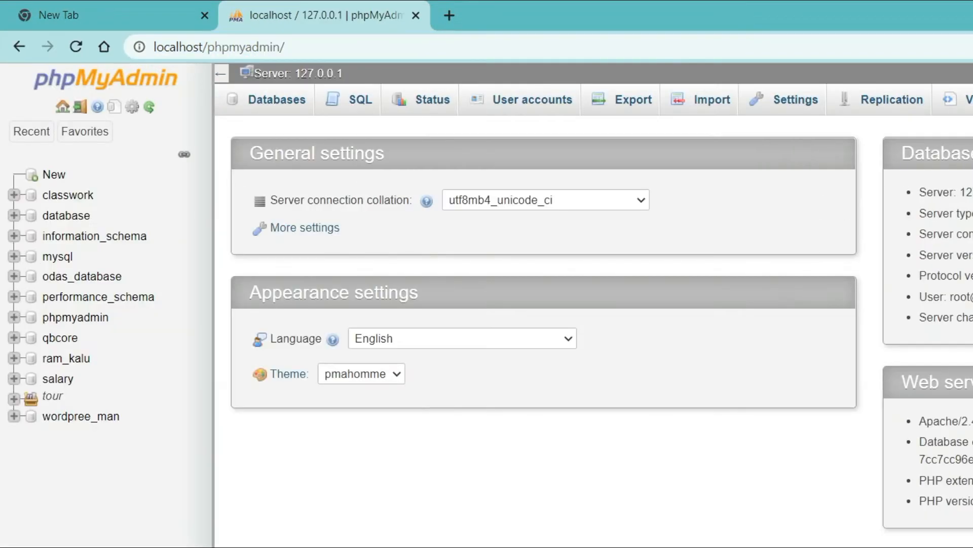
left_click(416, 16)
key("alt+Tab")
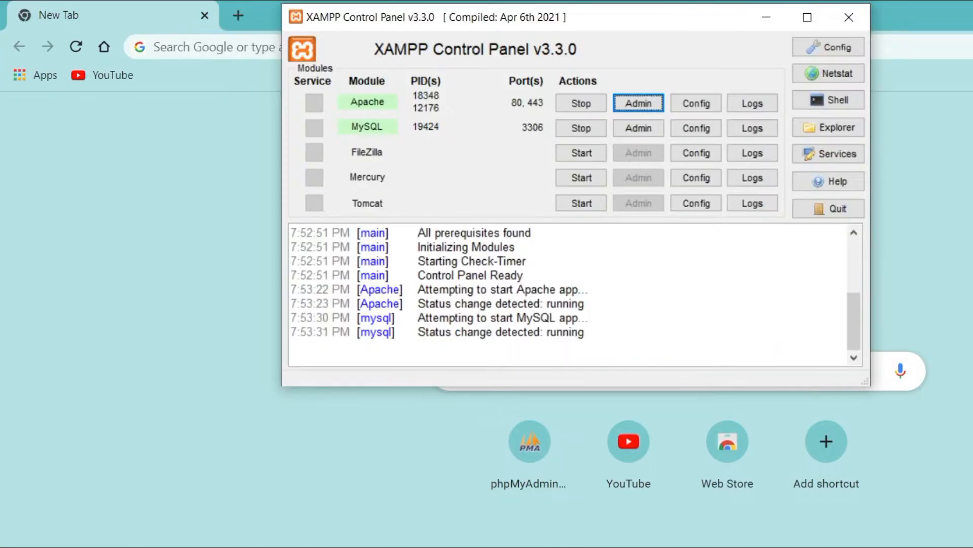
left_click(652, 131)
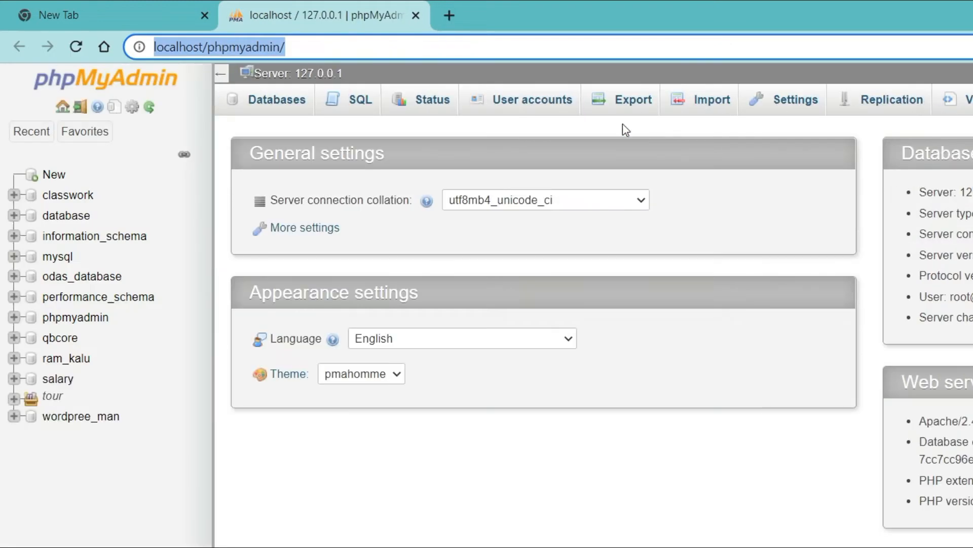
left_click(416, 15)
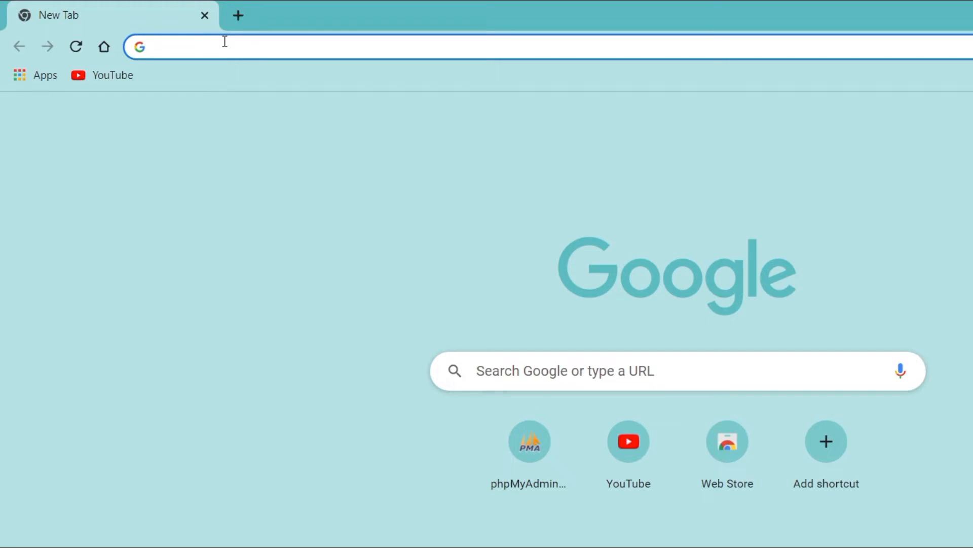
- Open phpMyAdmin in the browser at the address localhost/phpmyadmin
type("local")
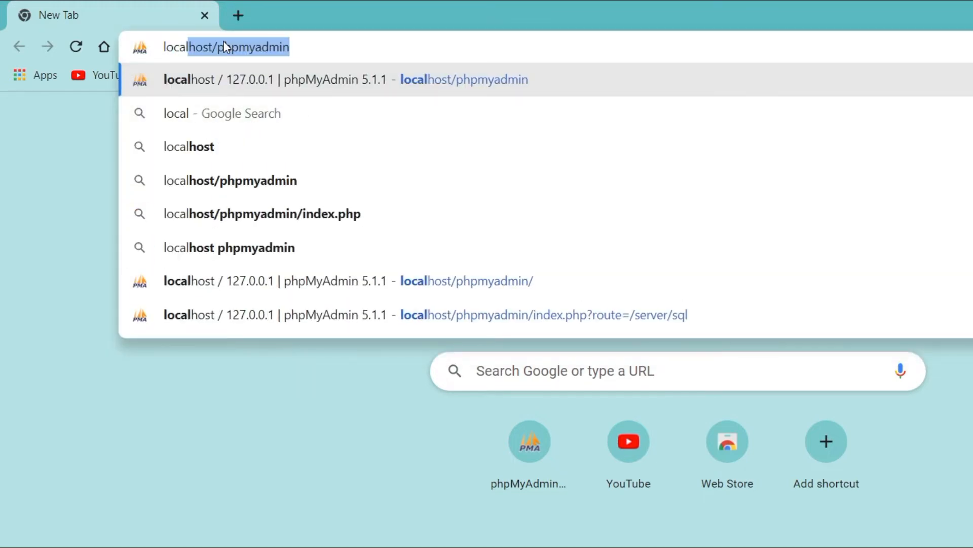
type("host/")
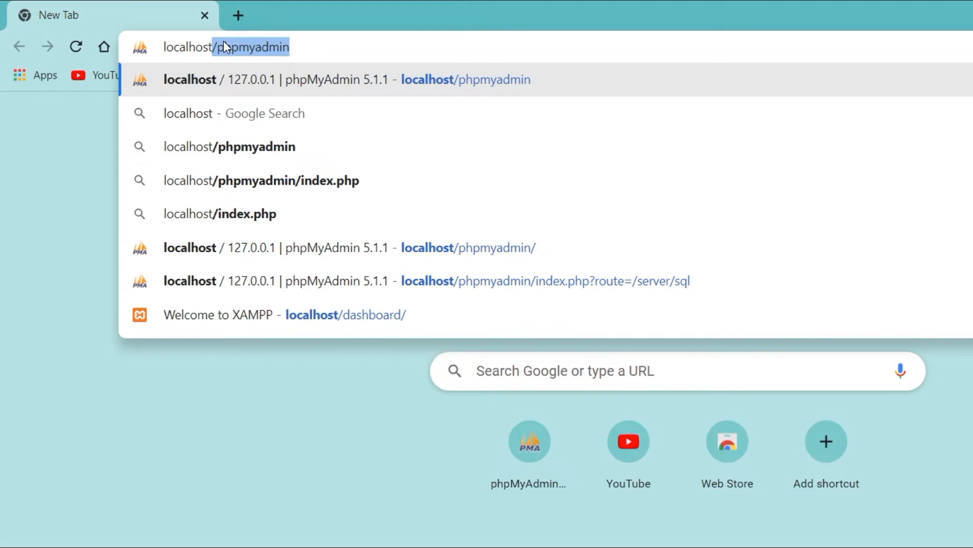
type("phpmya")
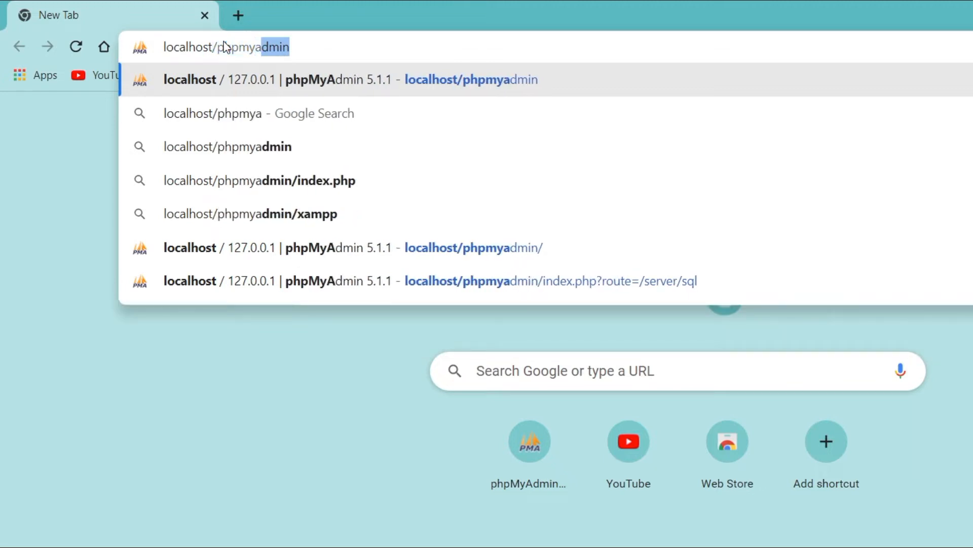
type("dmin")
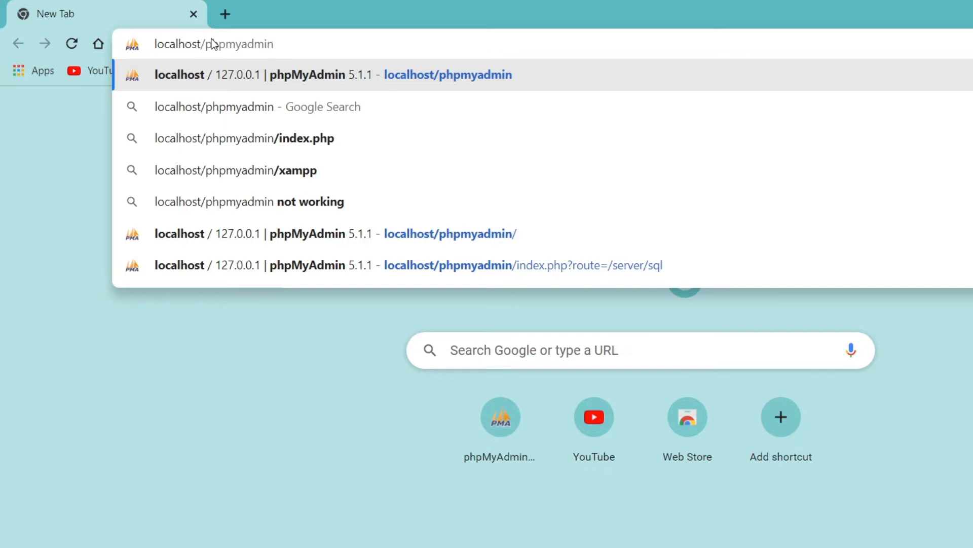
key("Return")
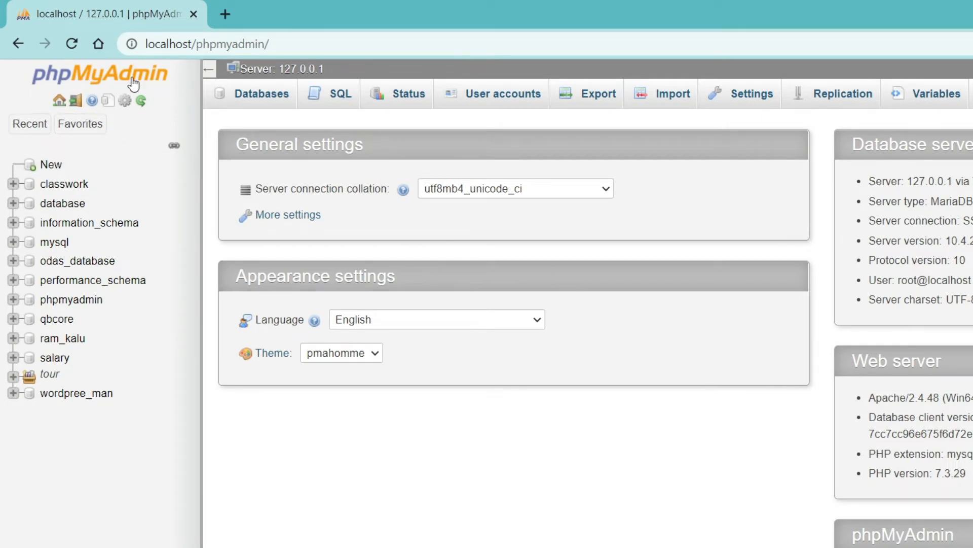
- Check phpMyAdmin's favorite and recent tables lists and look at the running modules in the XAMPP Control Panel
left_click(80, 124)
key("alt+Tab")
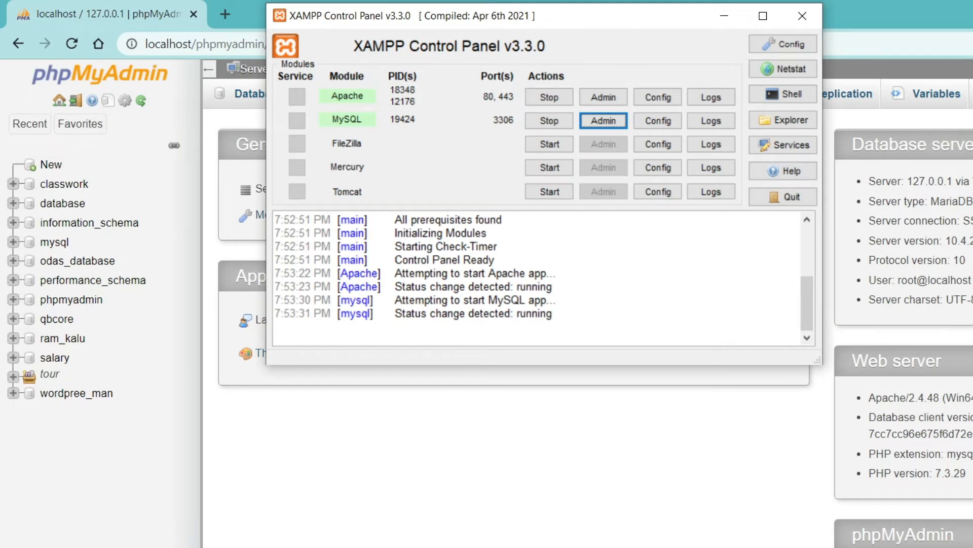
key("alt+Tab")
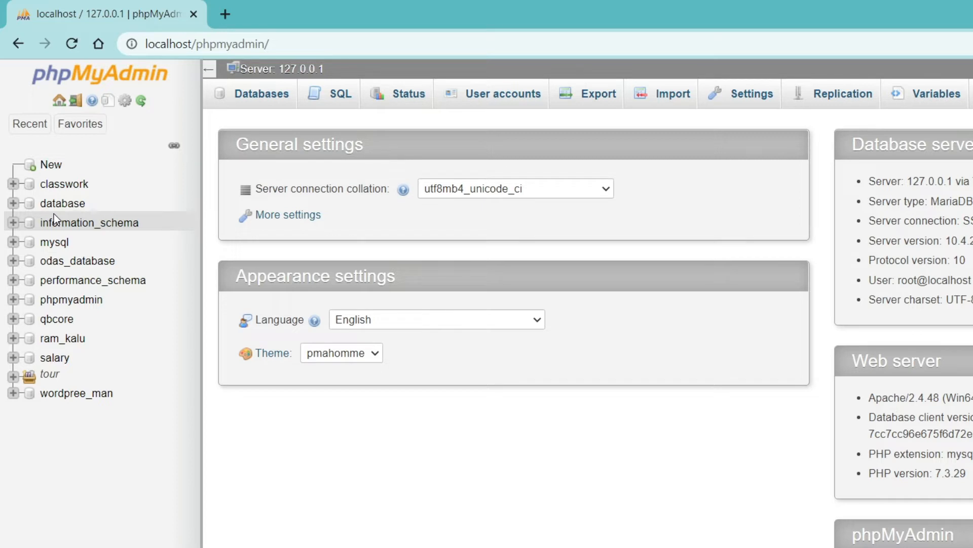
left_click(35, 124)
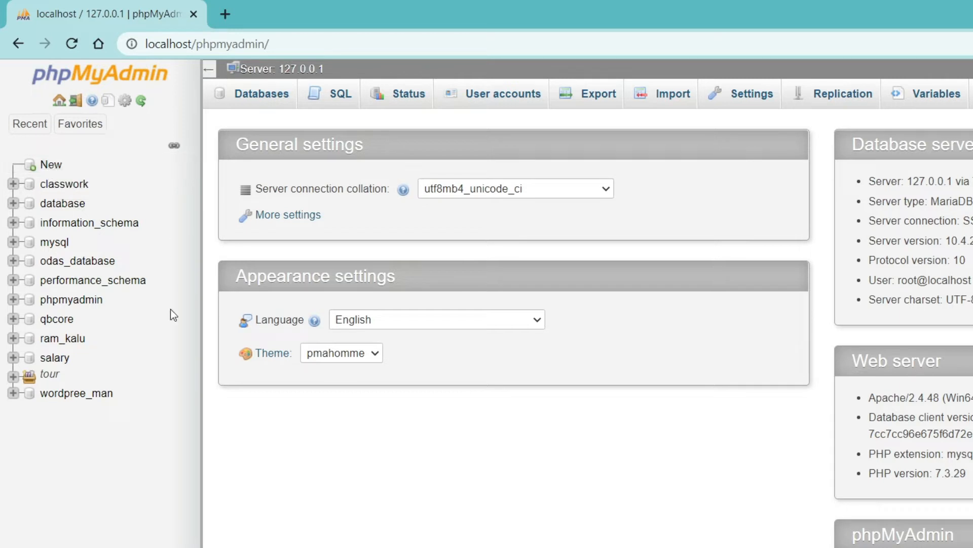
left_click(30, 124)
- Create a new database named learn_nepal and open its structure page
left_click(47, 165)
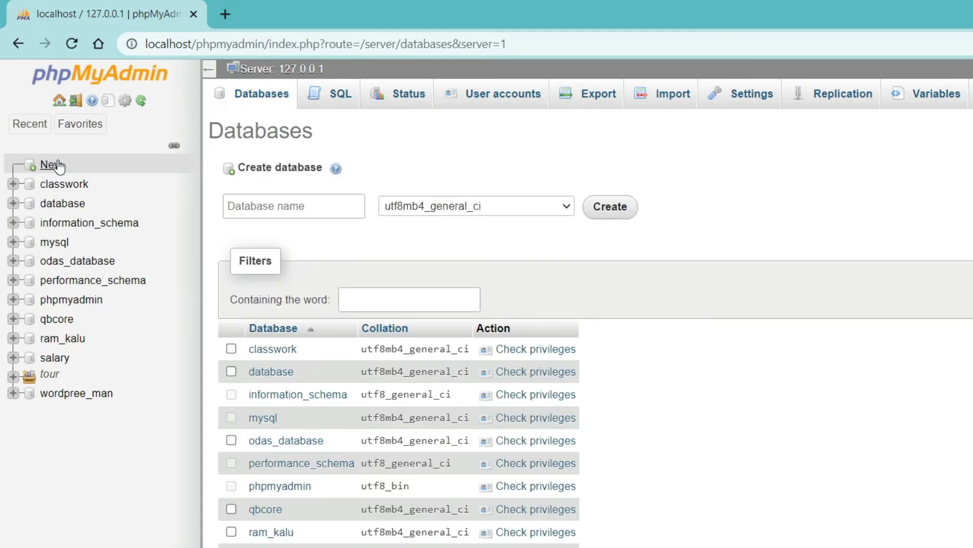
left_click(281, 208)
type("lear")
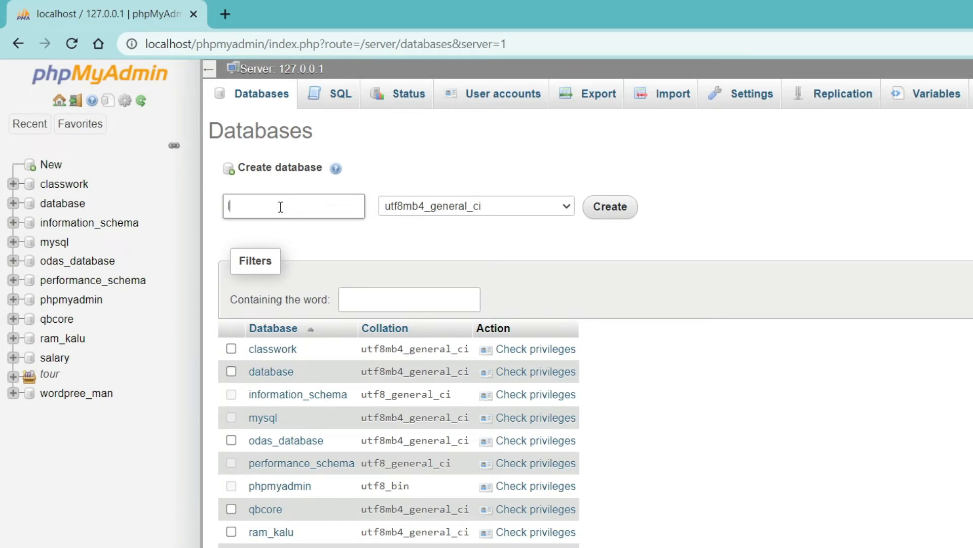
type("_nepal")
left_click(211, 208)
left_click(256, 207)
type("n")
left_click(623, 221)
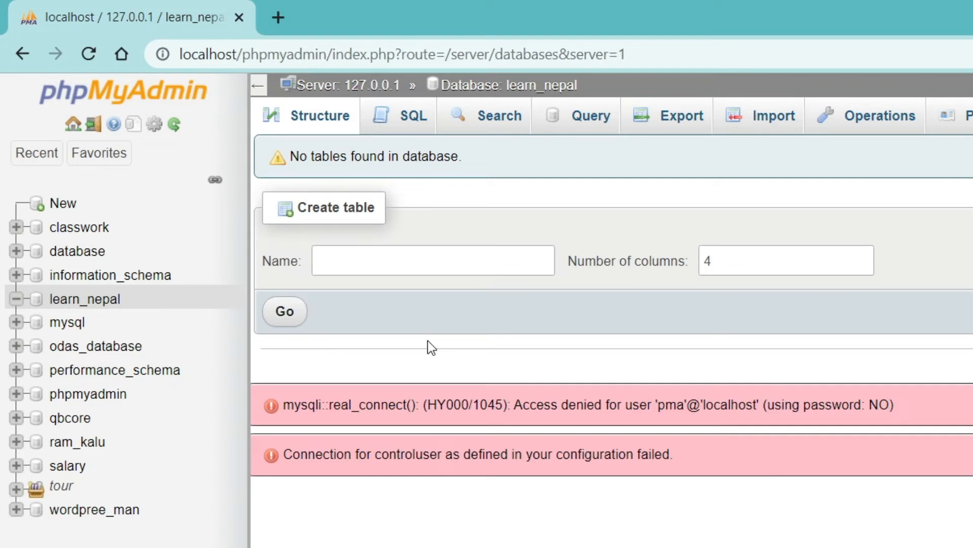
left_click(100, 304)
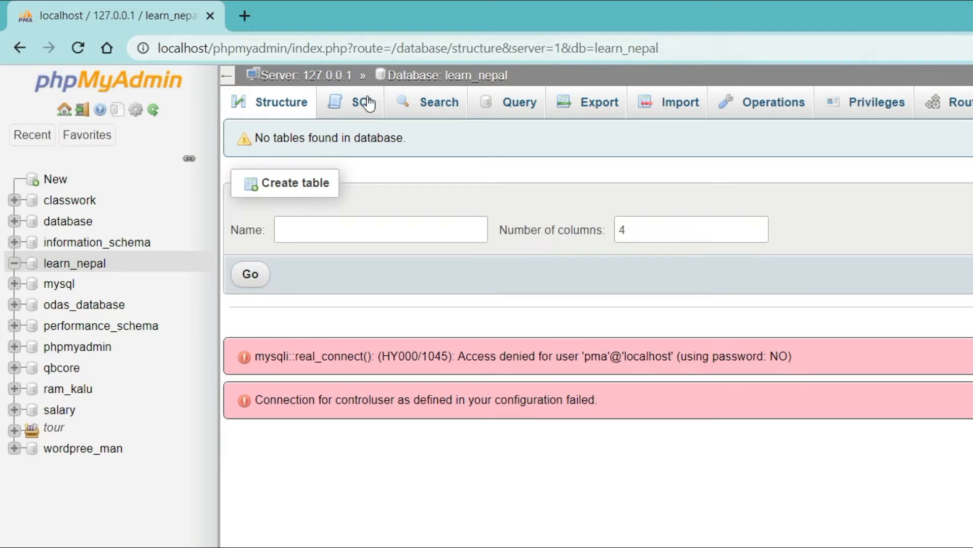
- View learn_nepal's SQL query page, return to its structure page and start a new table named student with 4 columns
left_click(363, 108)
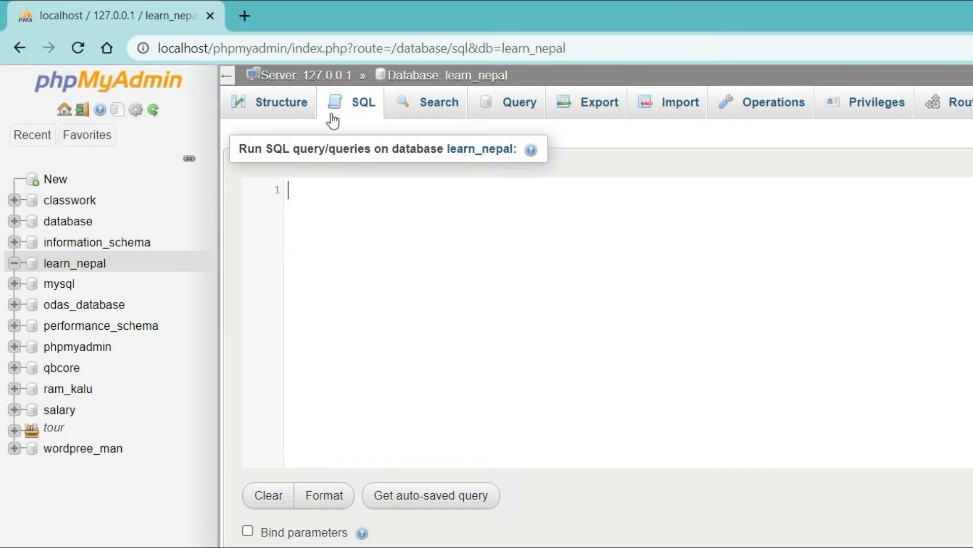
left_click(271, 105)
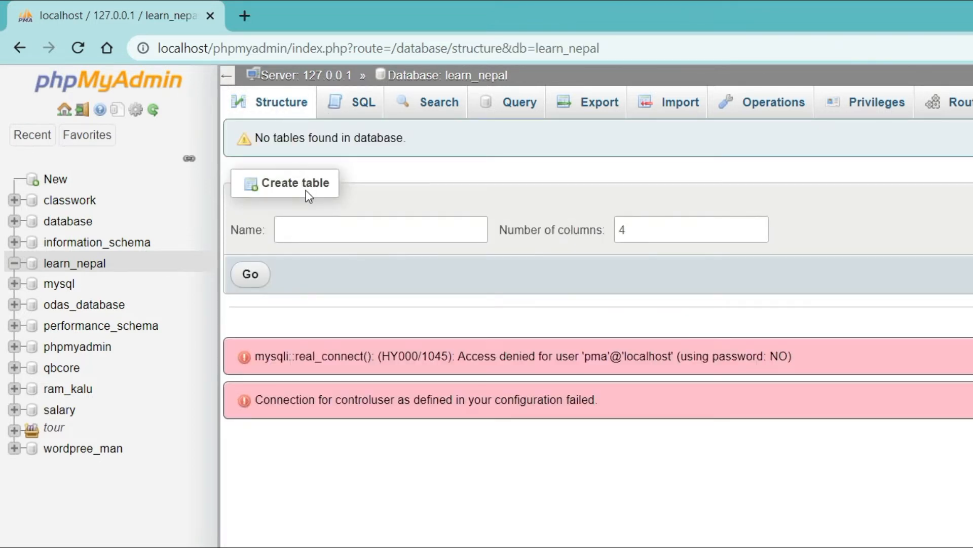
left_click(336, 229)
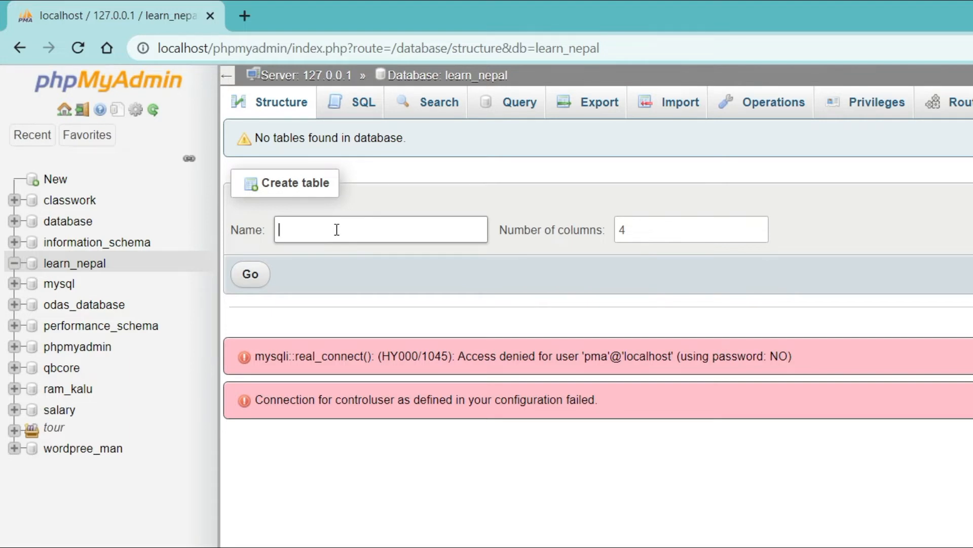
type("student")
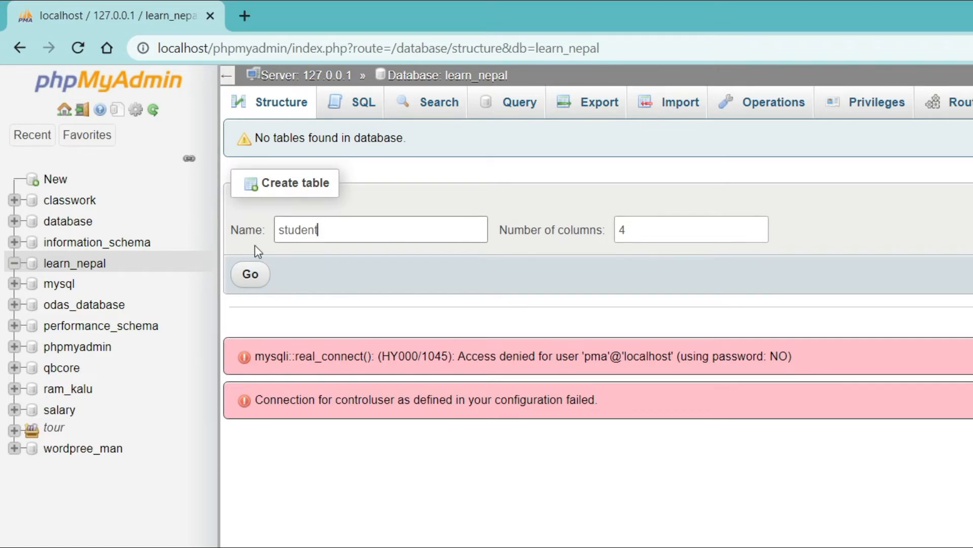
left_click(252, 276)
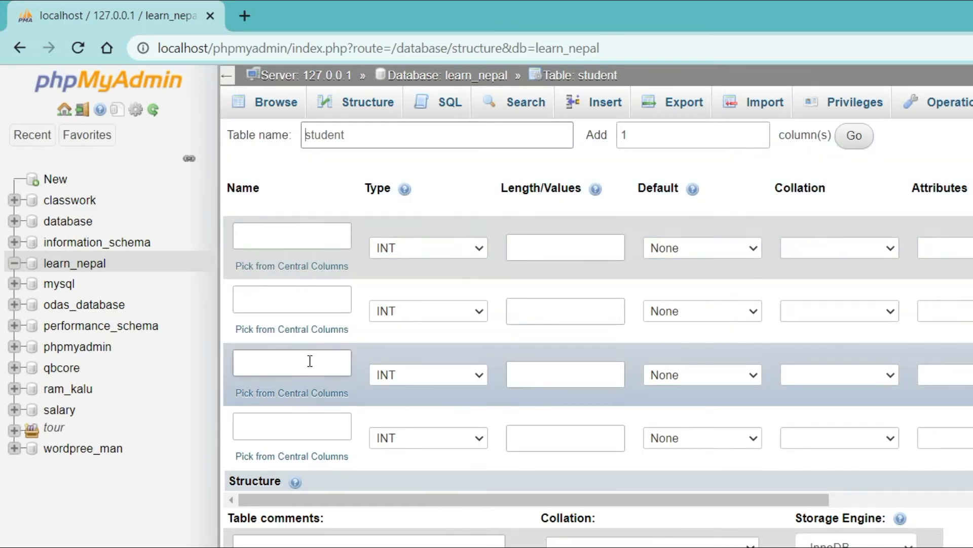
- Name the first column s.no and define the second column as std_name with type VARCHAR and length 250
left_click(301, 234)
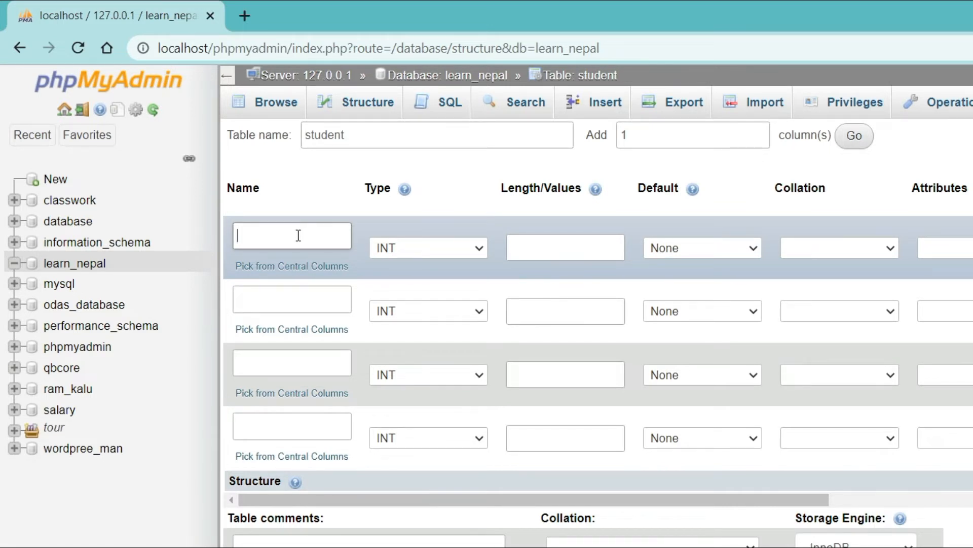
type("s.no")
left_click(299, 302)
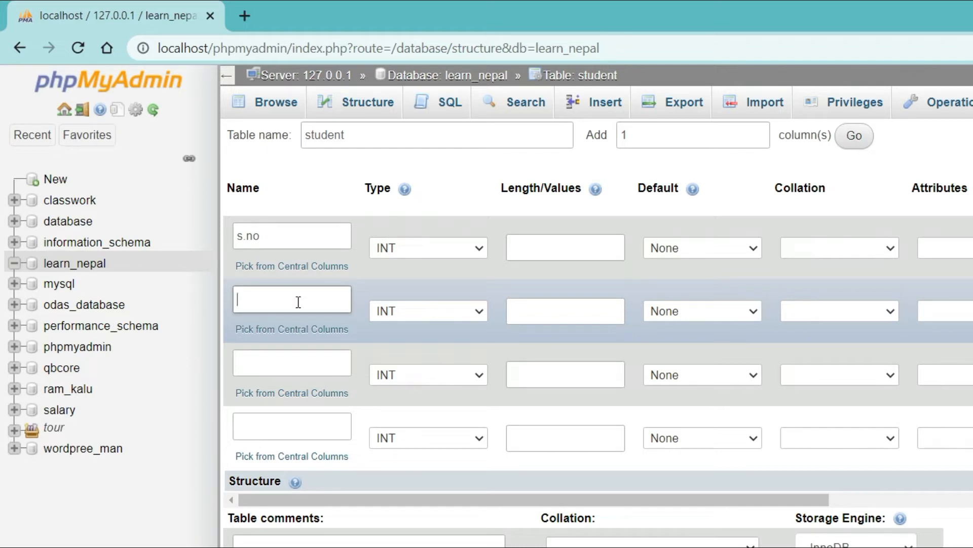
type("std_name")
left_click(400, 309)
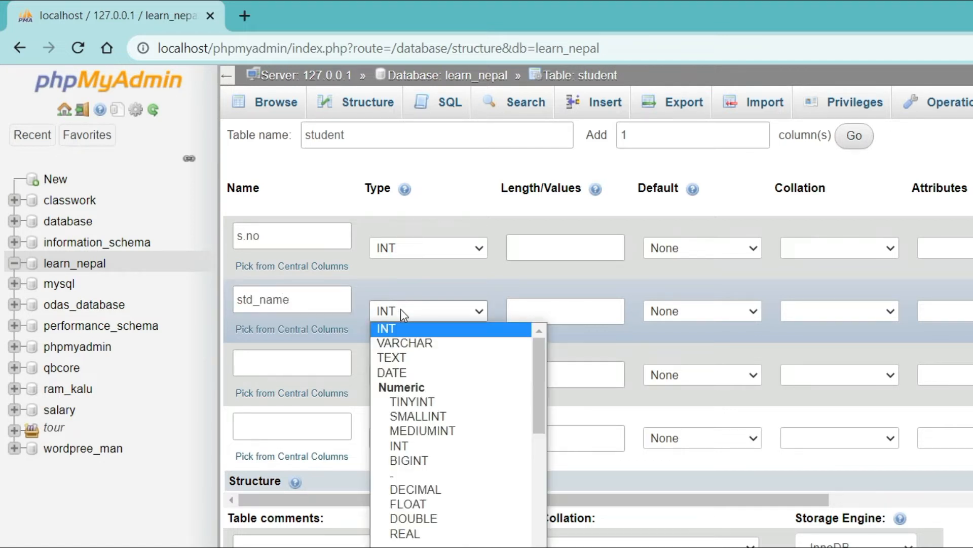
left_click(414, 345)
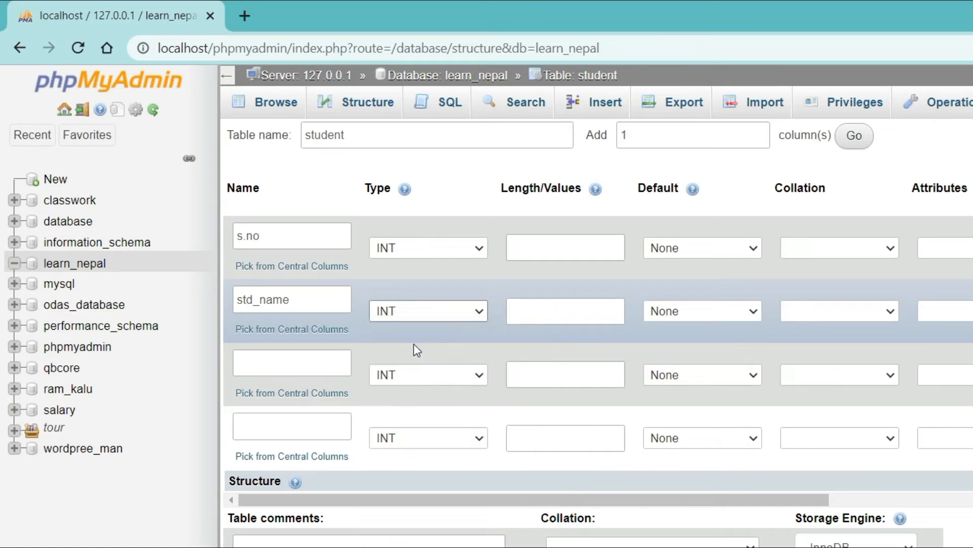
left_click(555, 312)
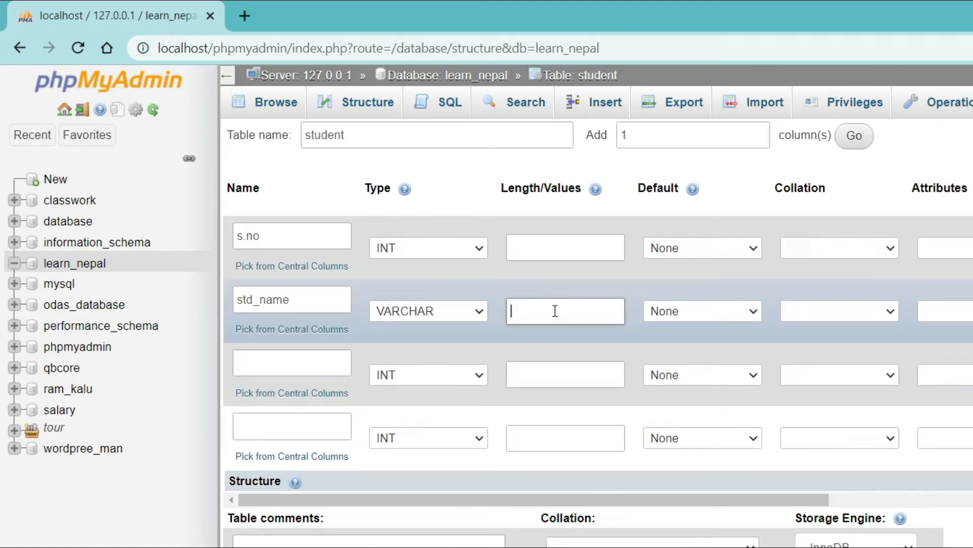
type("250")
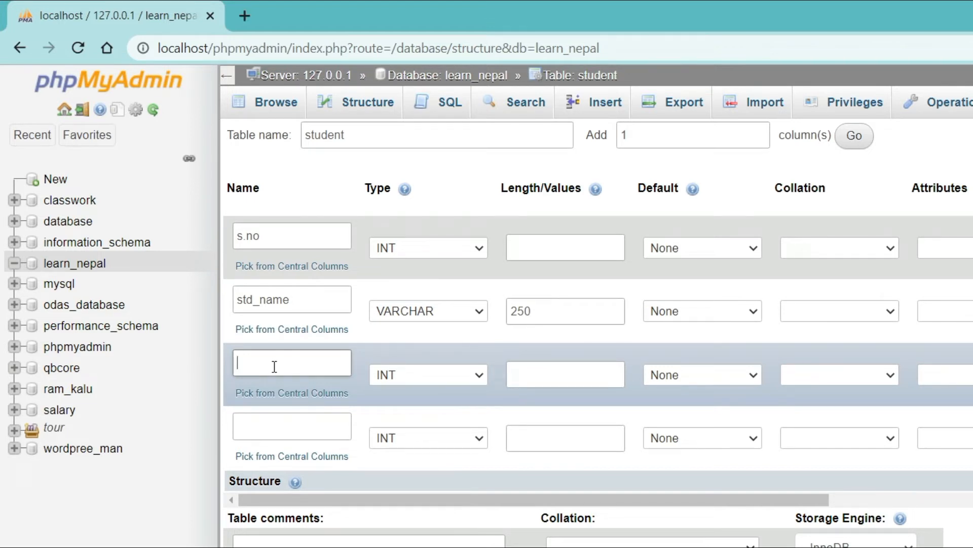
- Define the third column as address with type VARCHAR and length 250
type("address")
left_click(470, 384)
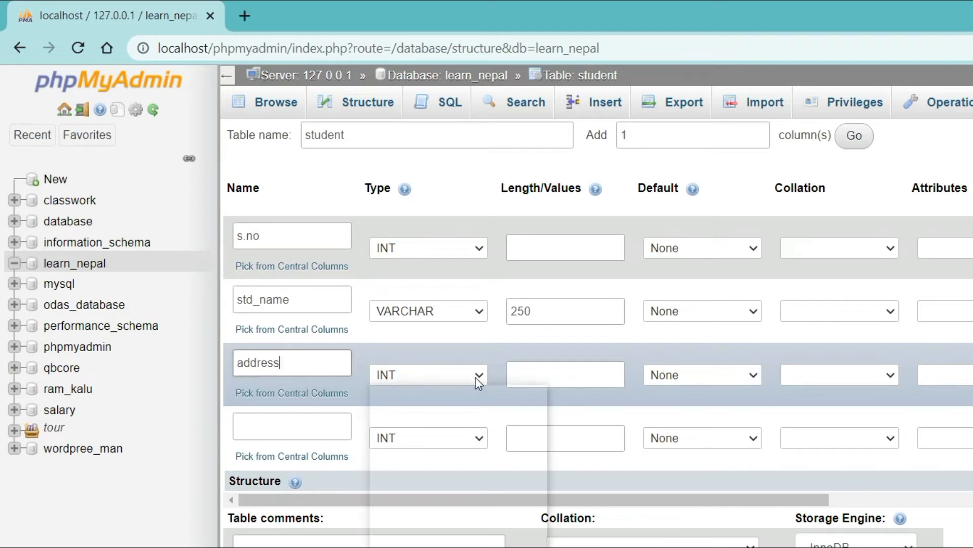
key("Escape")
key("v")
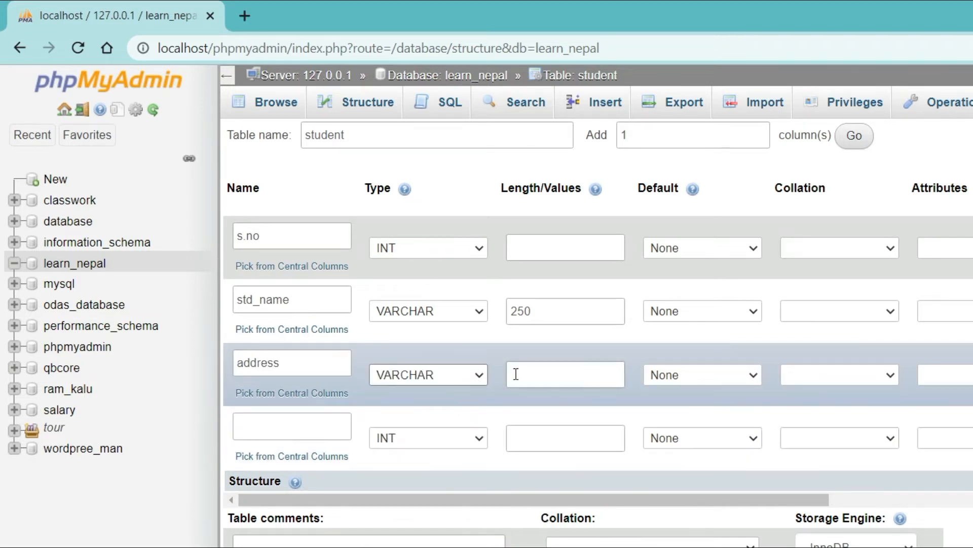
left_click(552, 379)
type("250")
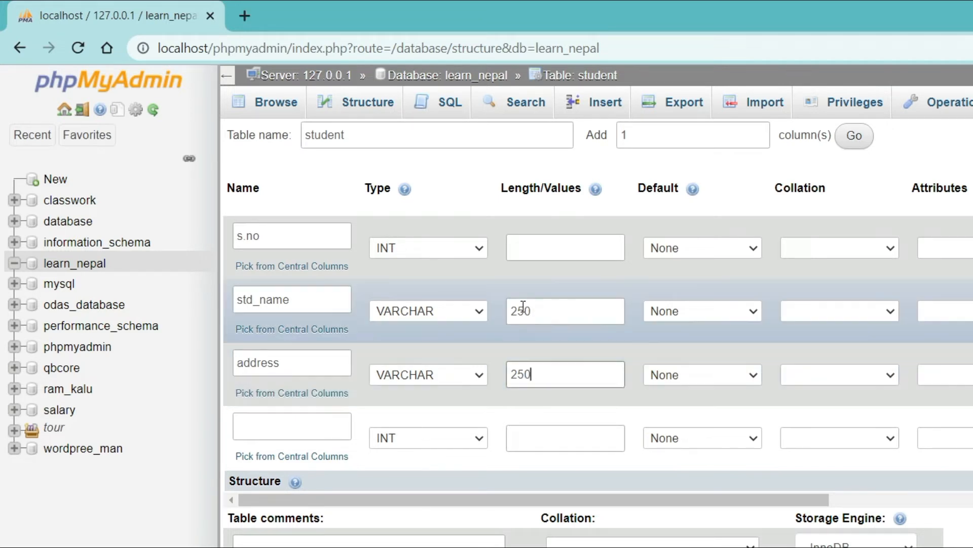
left_click(530, 313)
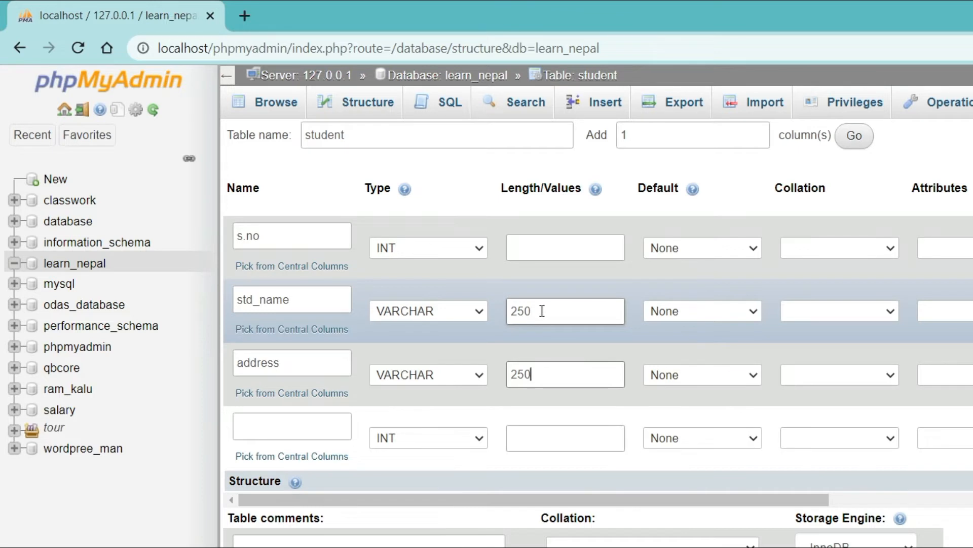
- Define the fourth column as contact with type INT
left_click(303, 417)
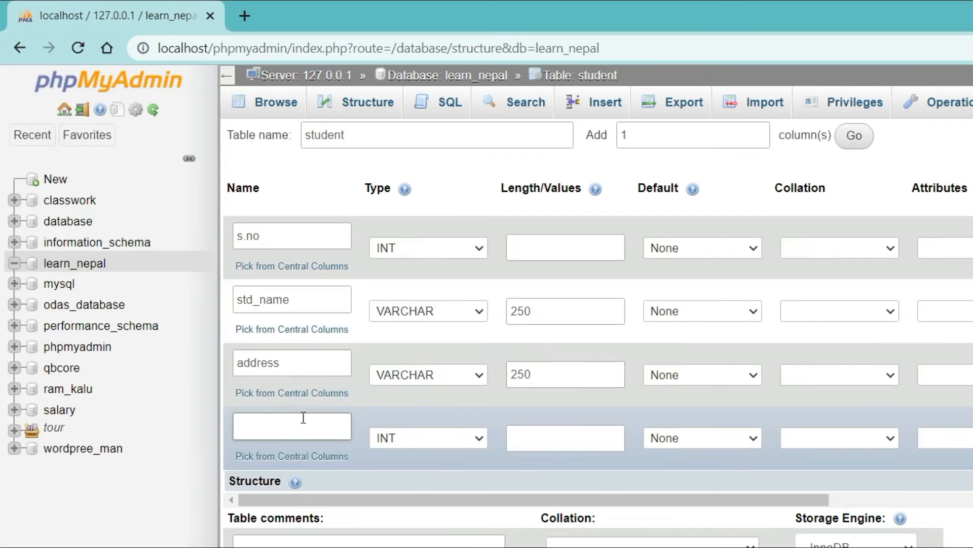
type("contact")
left_click(448, 436)
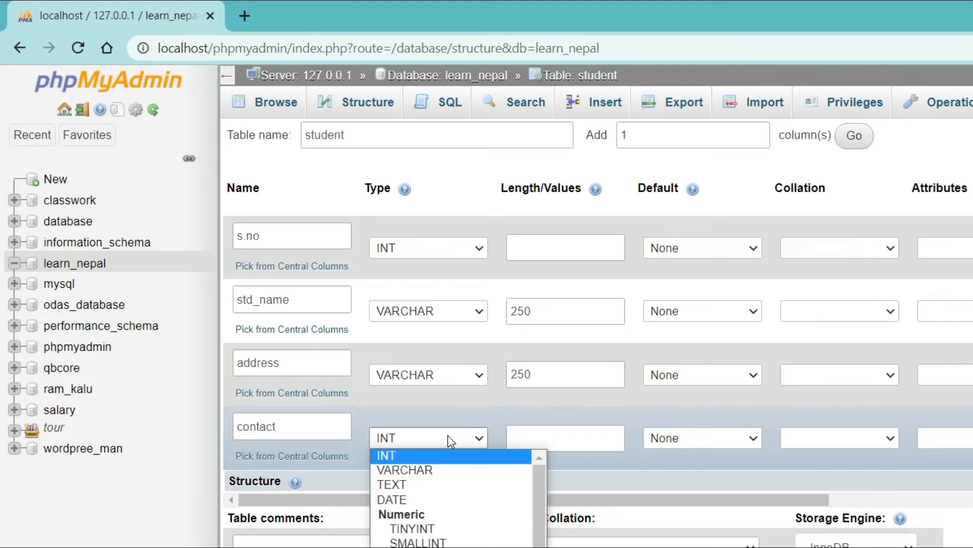
left_click(299, 428)
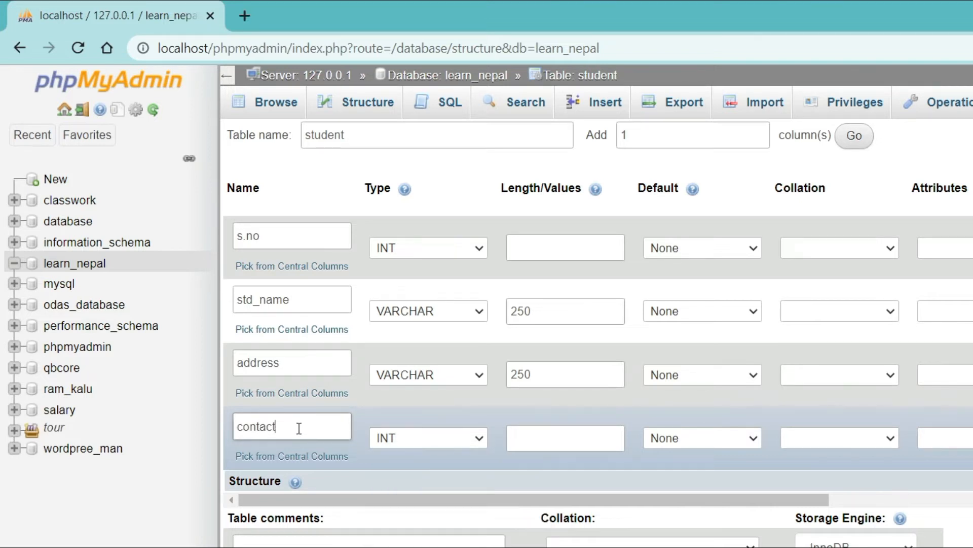
left_click(414, 436)
left_click(415, 454)
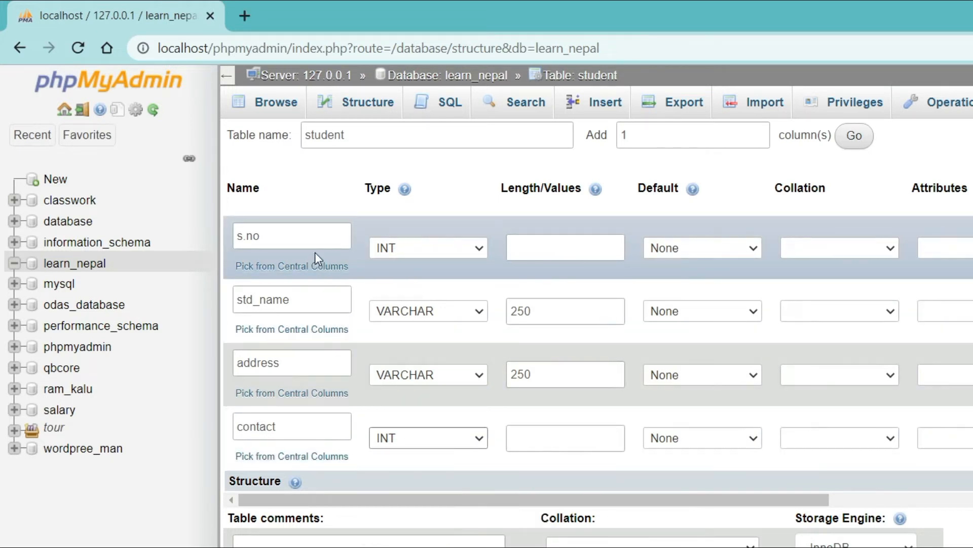
- Enable auto increment for the s.no column and make it the PRIMARY index
scroll(333, 504, "right", 2)
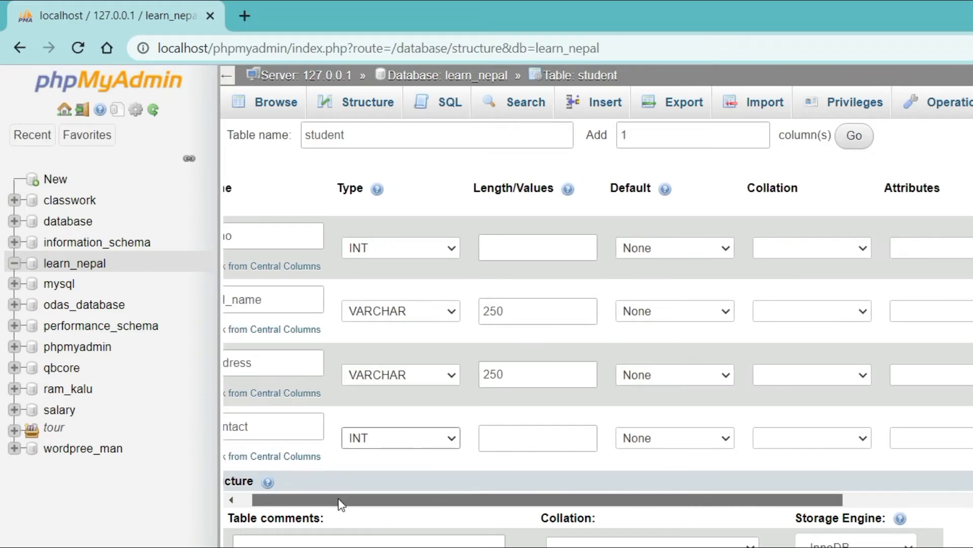
scroll(337, 502, "left", 2)
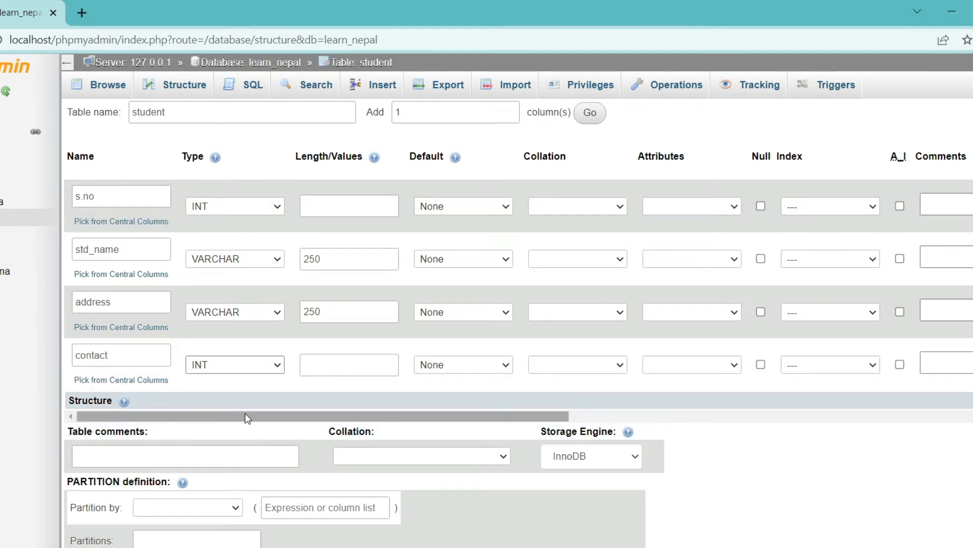
left_click_drag(245, 413, 222, 411)
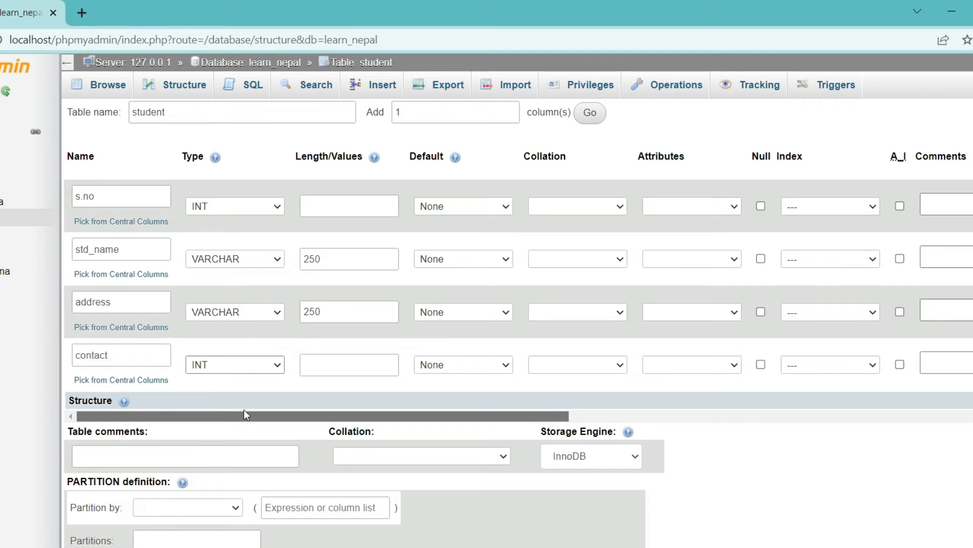
left_click_drag(244, 411, 210, 419)
mouse_move(208, 413)
left_mouse_down()
mouse_move(376, 420)
mouse_move(191, 418)
left_mouse_up()
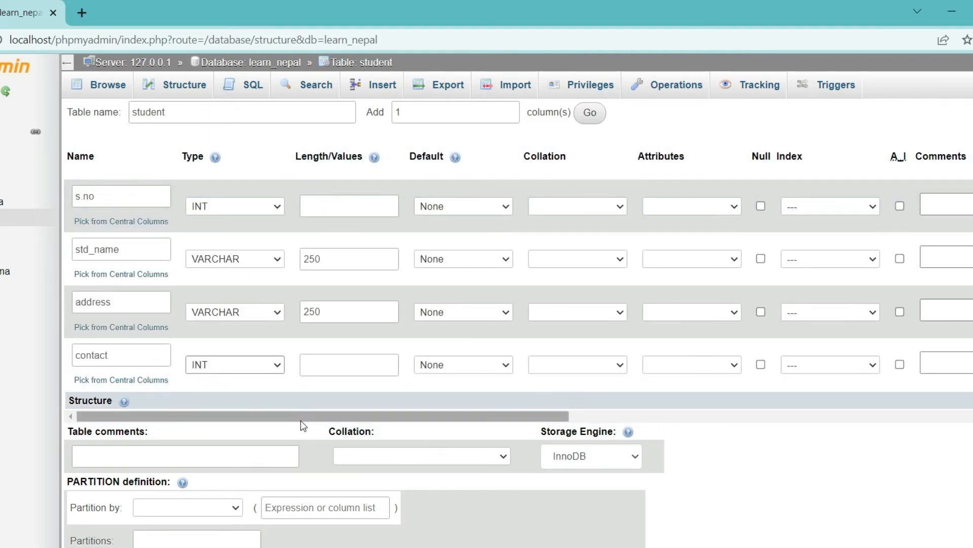
left_click_drag(301, 421, 461, 426)
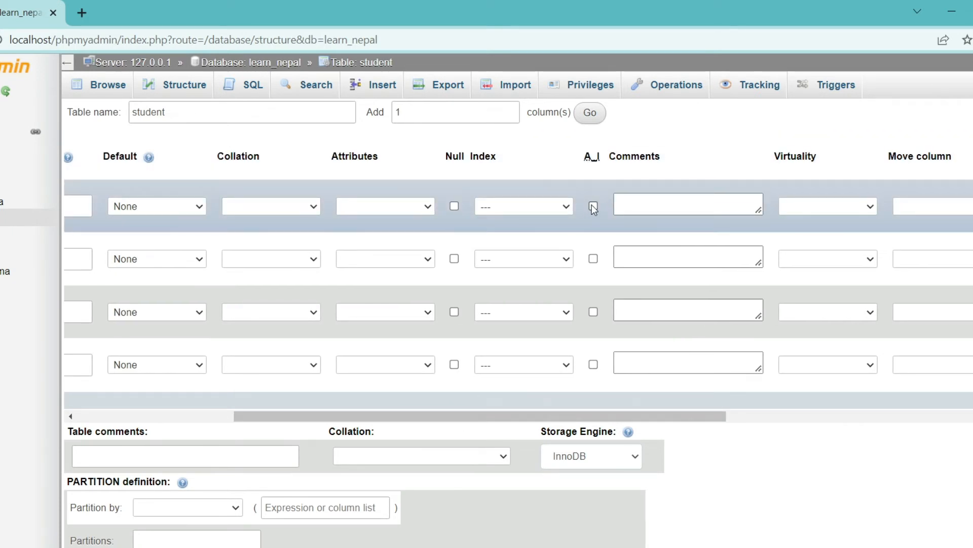
left_click(593, 206)
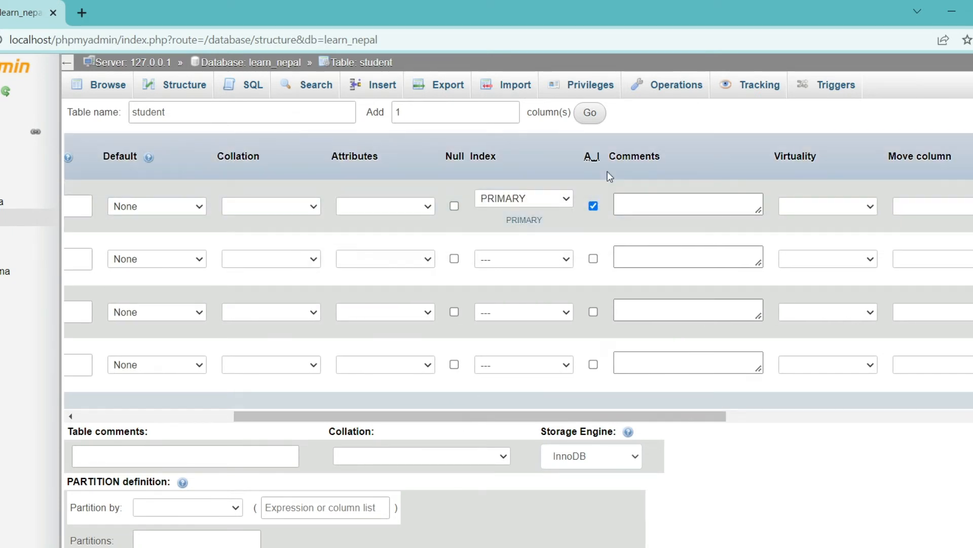
left_click_drag(491, 419, 310, 406)
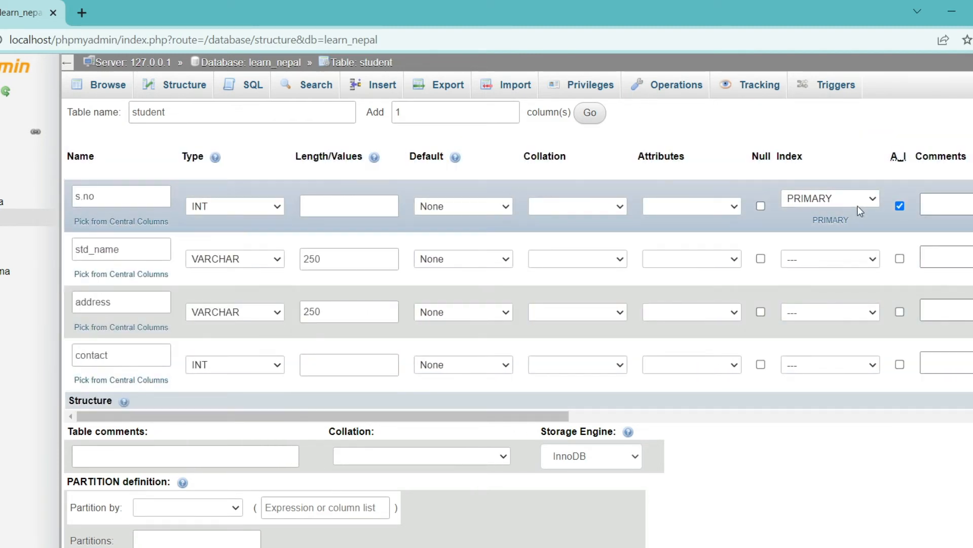
left_click(865, 203)
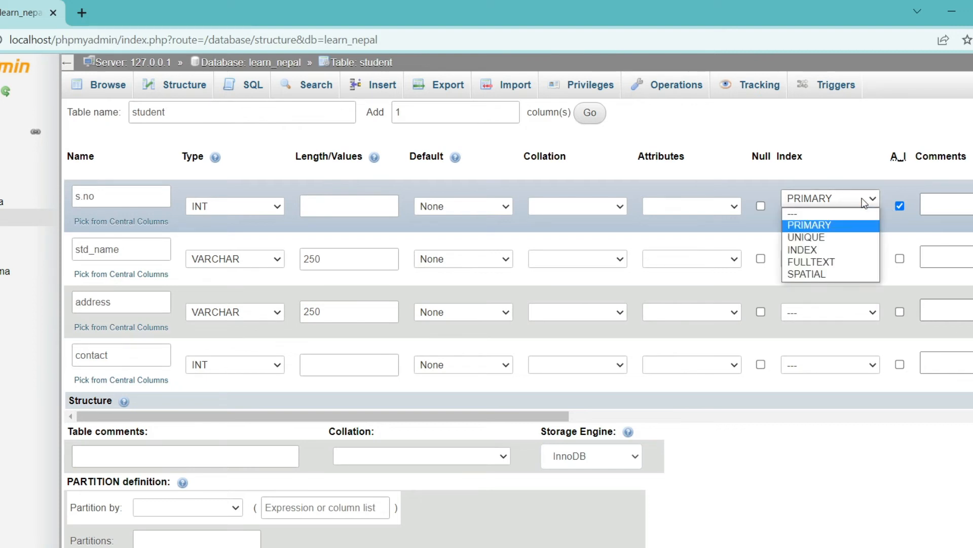
left_click(820, 224)
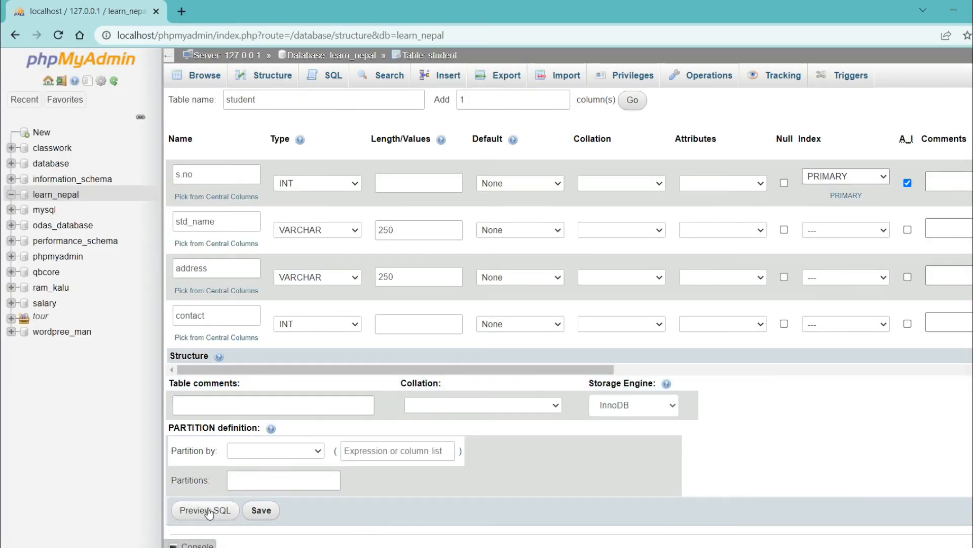
- Preview the SQL statement that creates the student table, examine its database and table names, and close the preview
left_click(208, 510)
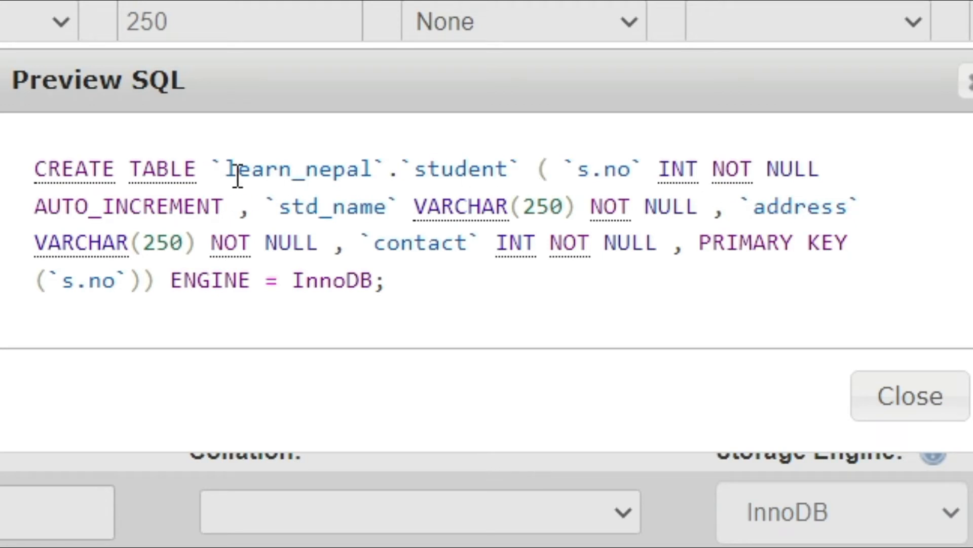
left_click_drag(236, 167, 358, 164)
left_click_drag(427, 164, 496, 172)
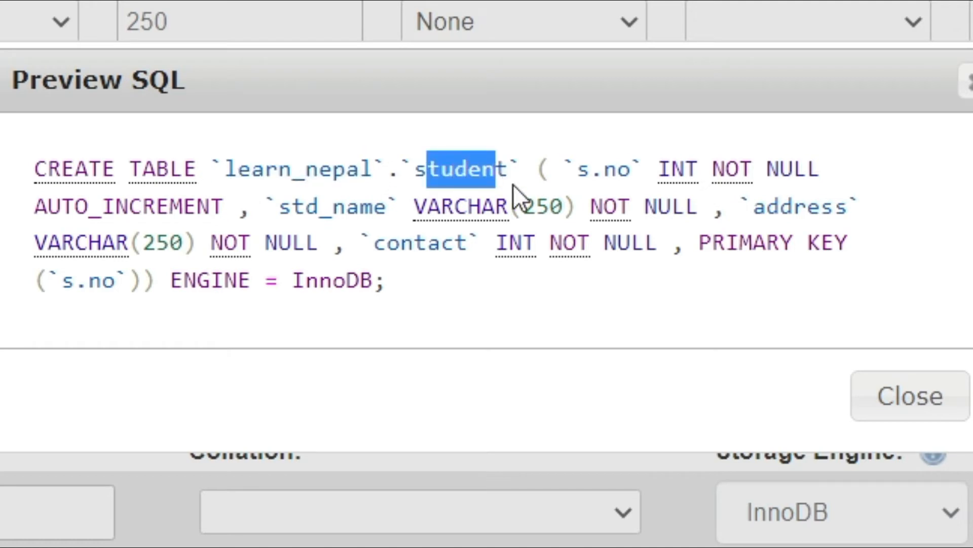
left_click(535, 155)
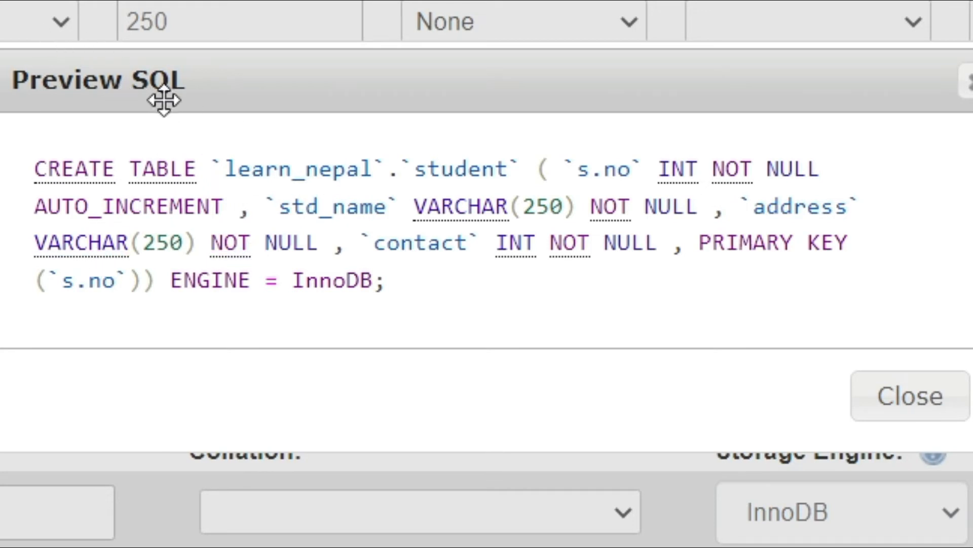
left_click(911, 398)
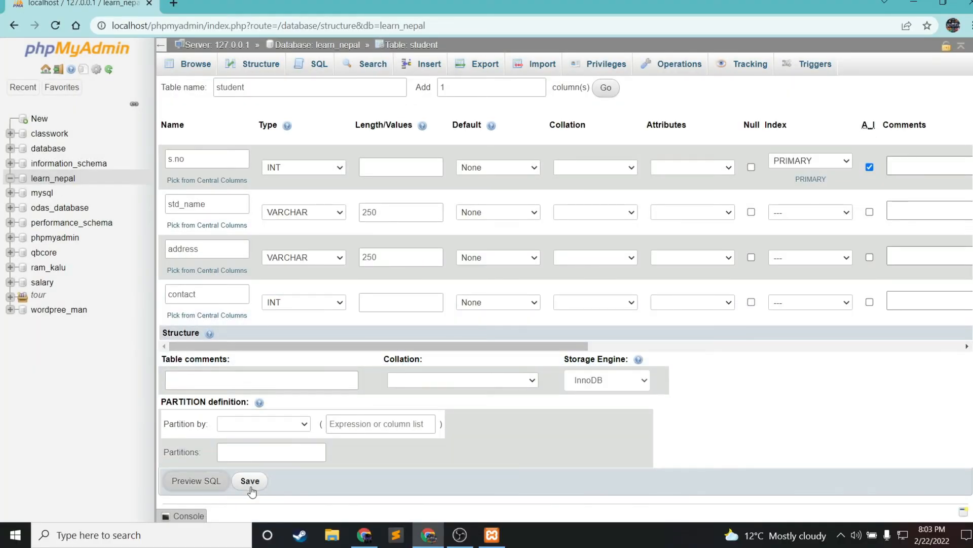
- Save the student table, browse it and open its form for inserting a row
left_click(250, 481)
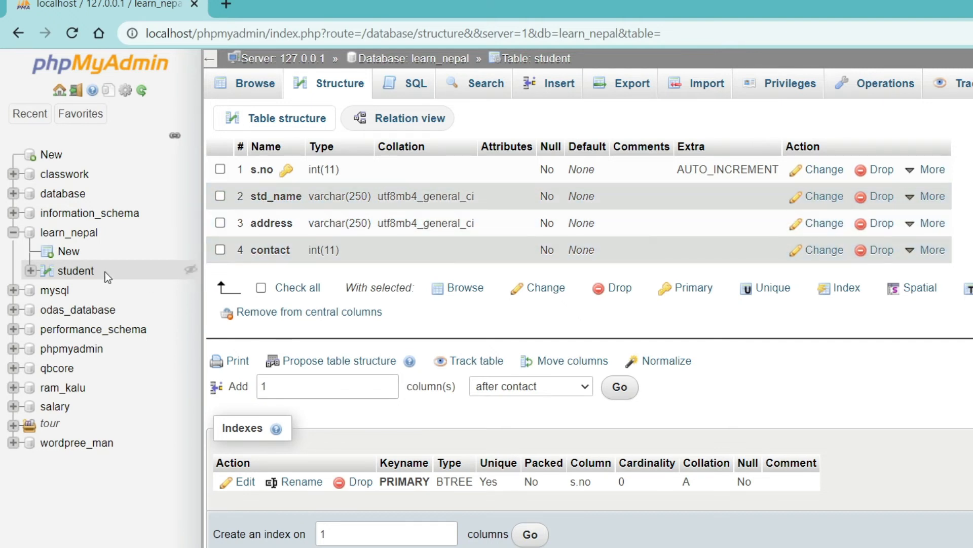
left_click(77, 272)
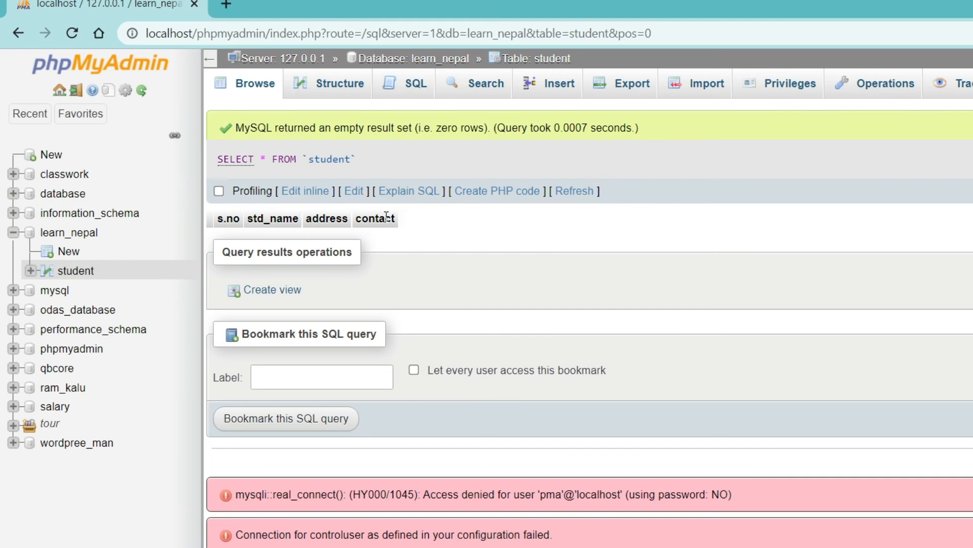
left_click(560, 90)
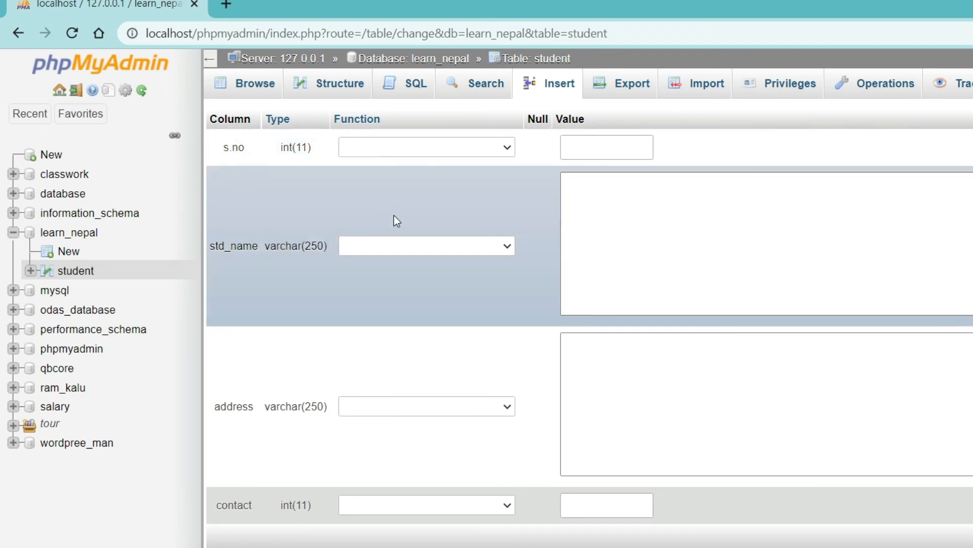
- Fill in the student's name and address for the first new record, leaving s.no and the function choices empty
left_click(426, 248)
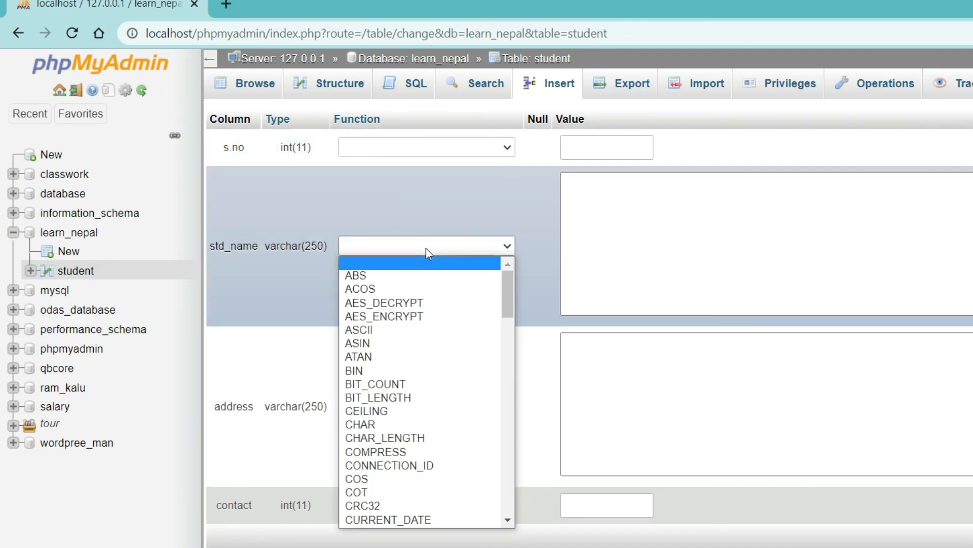
left_click(426, 248)
left_click(634, 231)
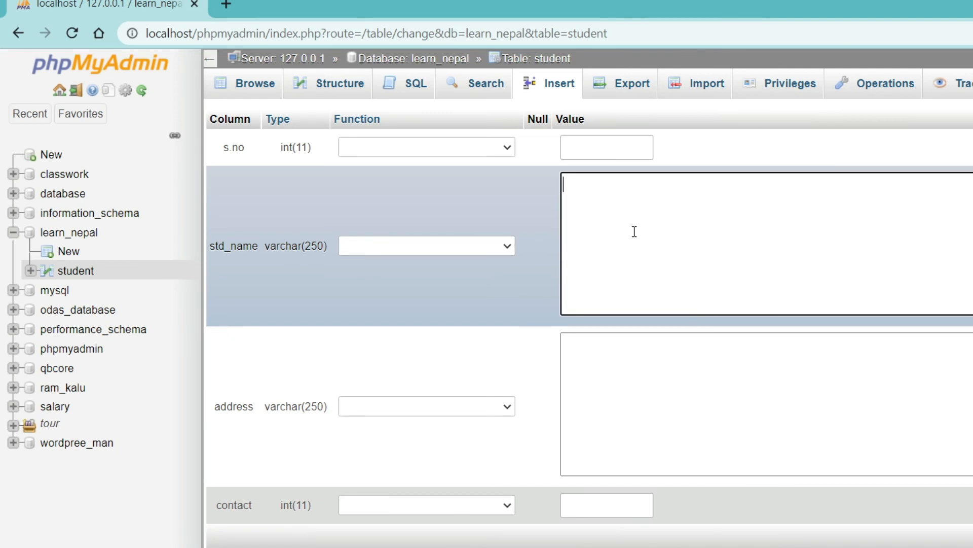
type("Binod")
left_click(634, 395)
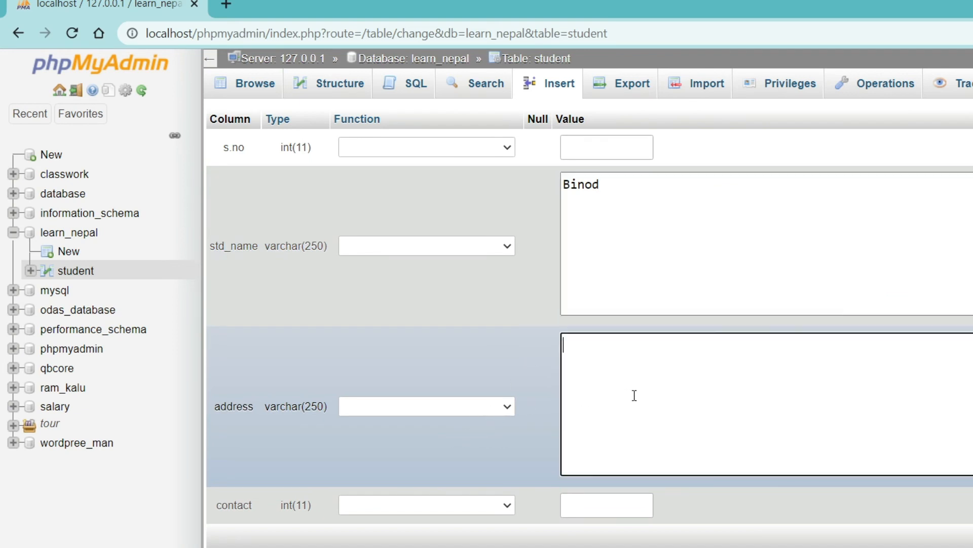
type("kathmandu")
- Enter the student's contact number and insert the record into the student table
scroll(641, 455, "down", 5)
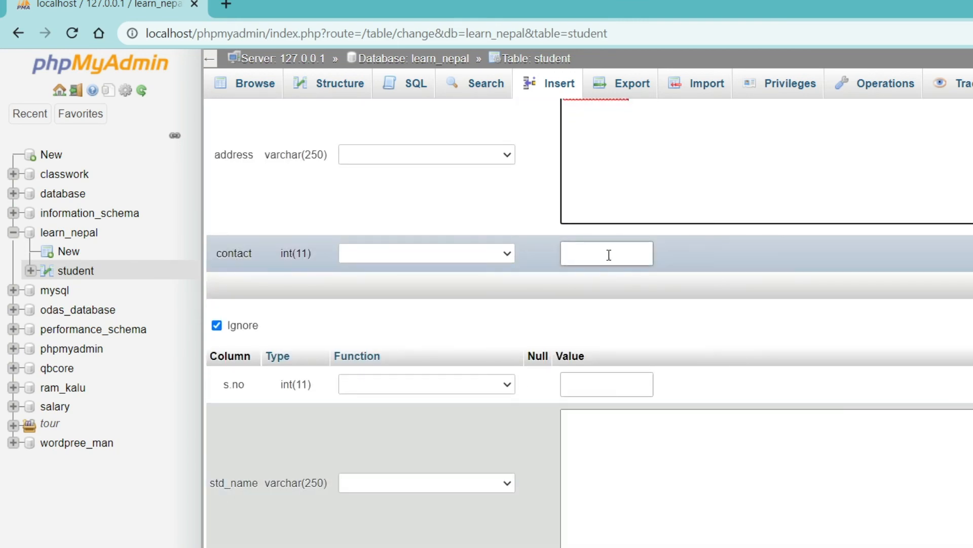
left_click(609, 253)
type("8")
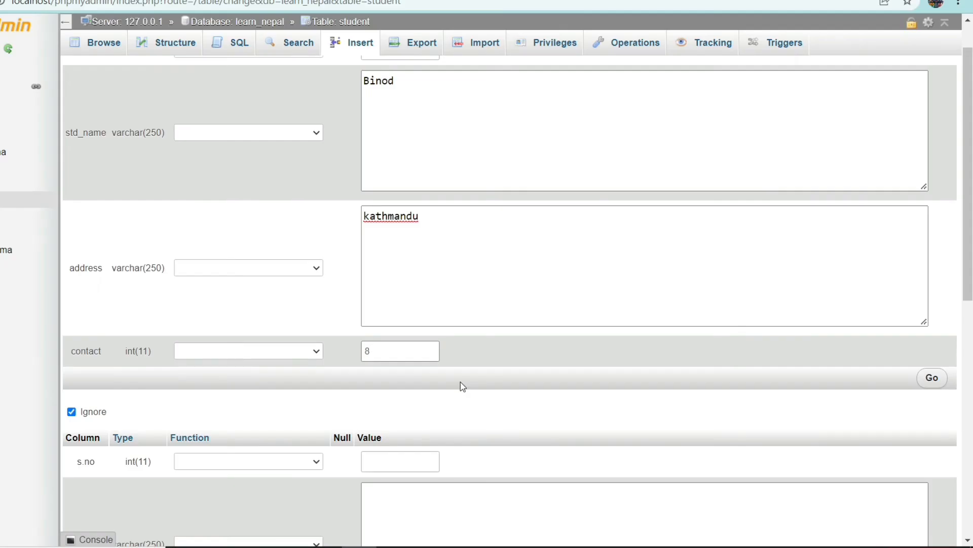
type("65456")
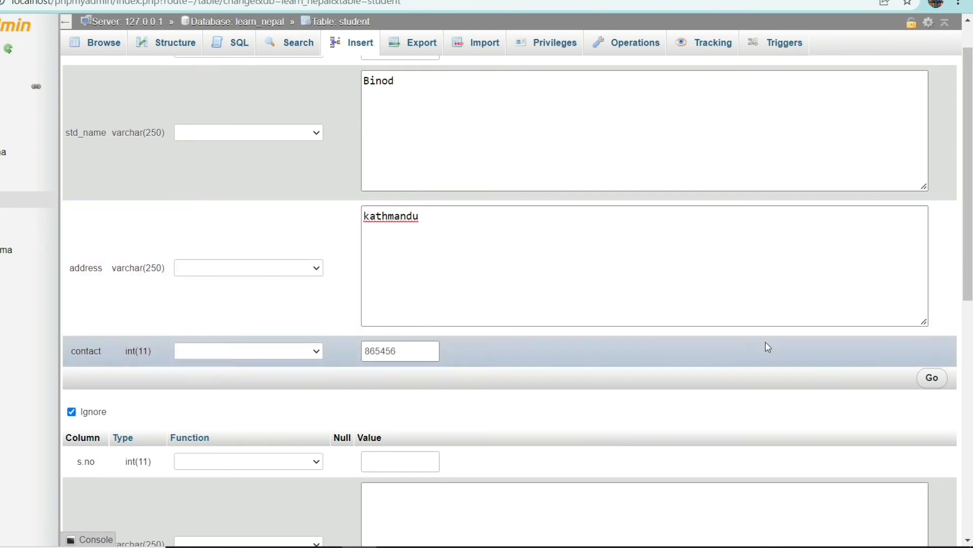
left_click(937, 375)
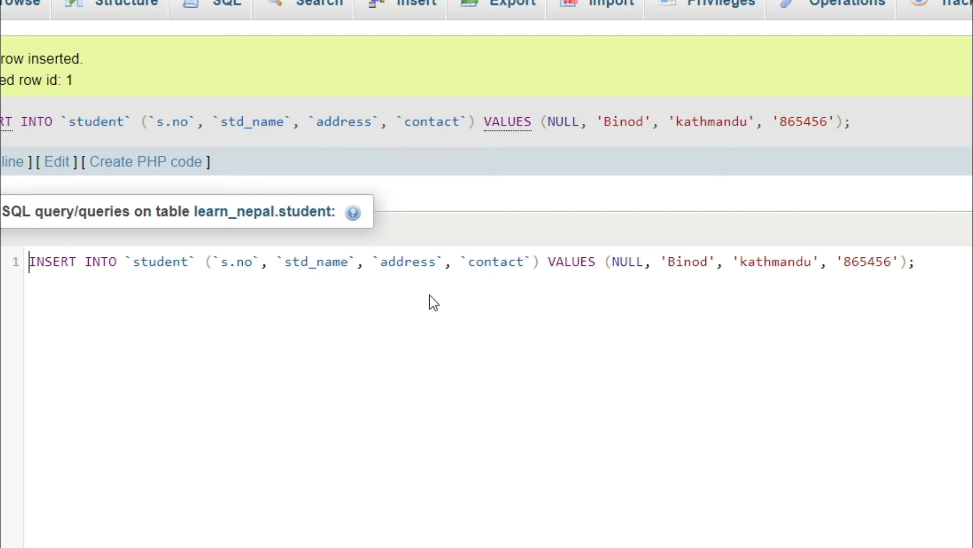
- Examine the executed INSERT statement, then browse the student table to check the stored record
scroll(434, 303, "down", 3)
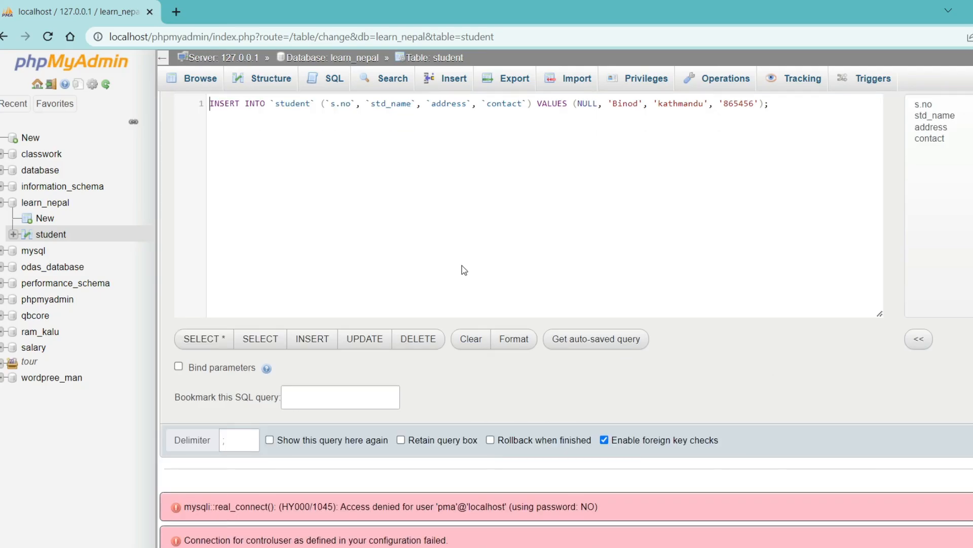
scroll(432, 298, "up", 3)
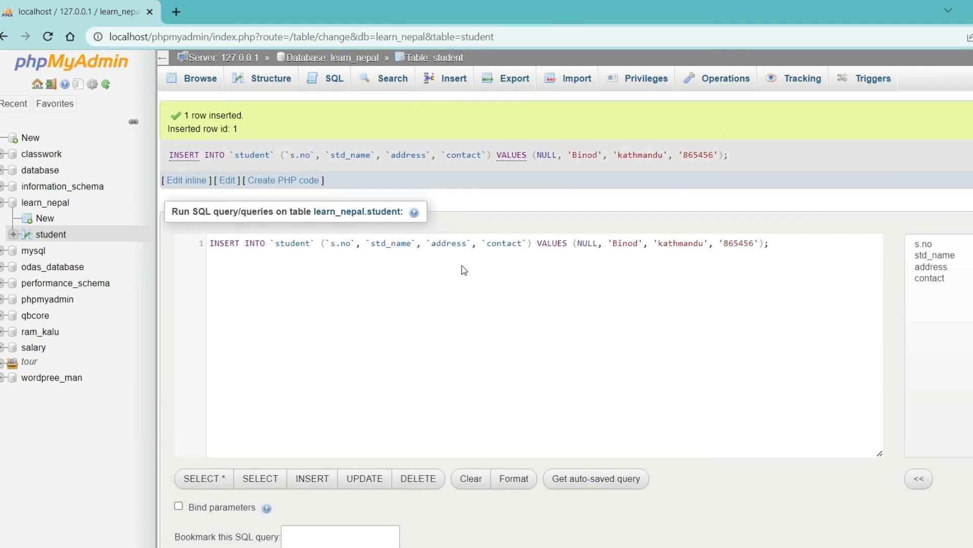
left_click(47, 234)
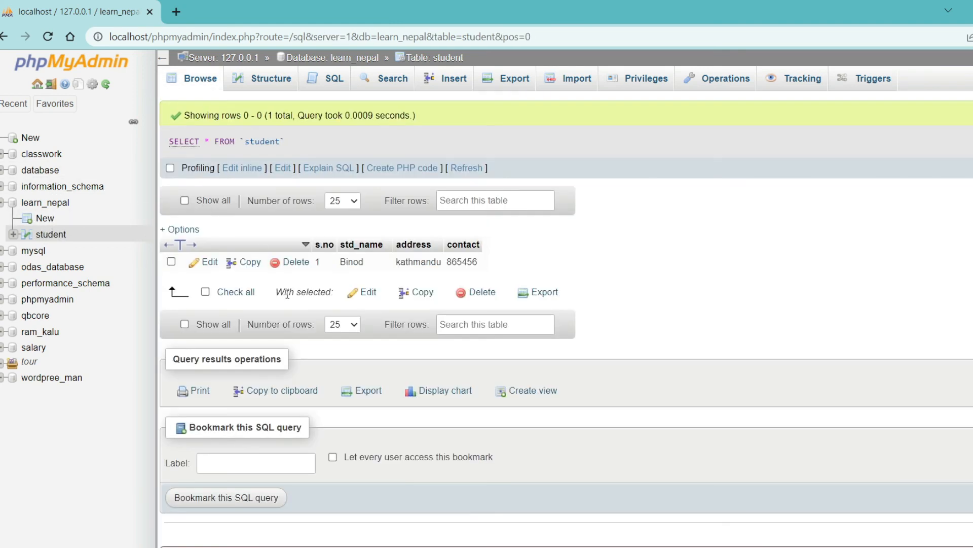
left_click(246, 297)
left_click(338, 258)
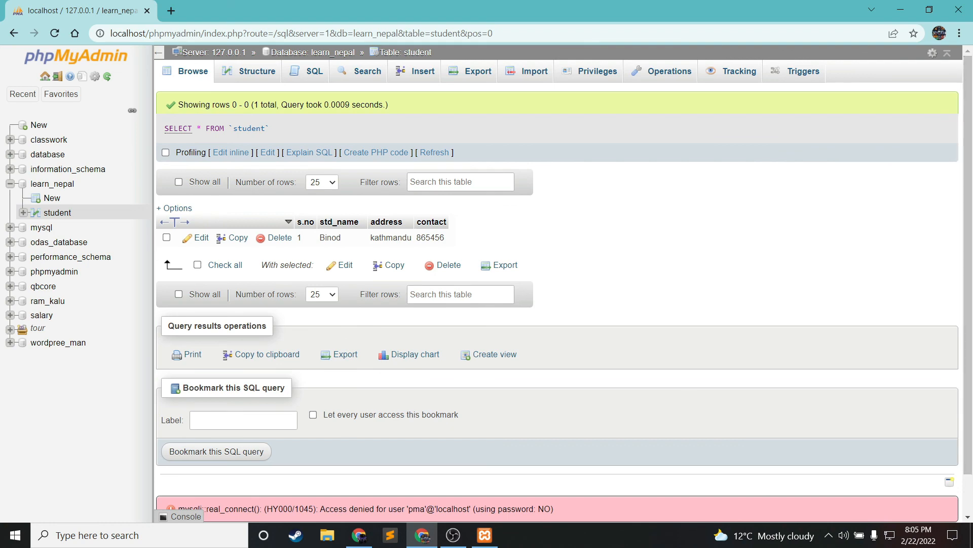
- Switch to the XAMPP Control Panel to review the Apache and MySQL module status, and return to phpMyAdmin
left_click(485, 535)
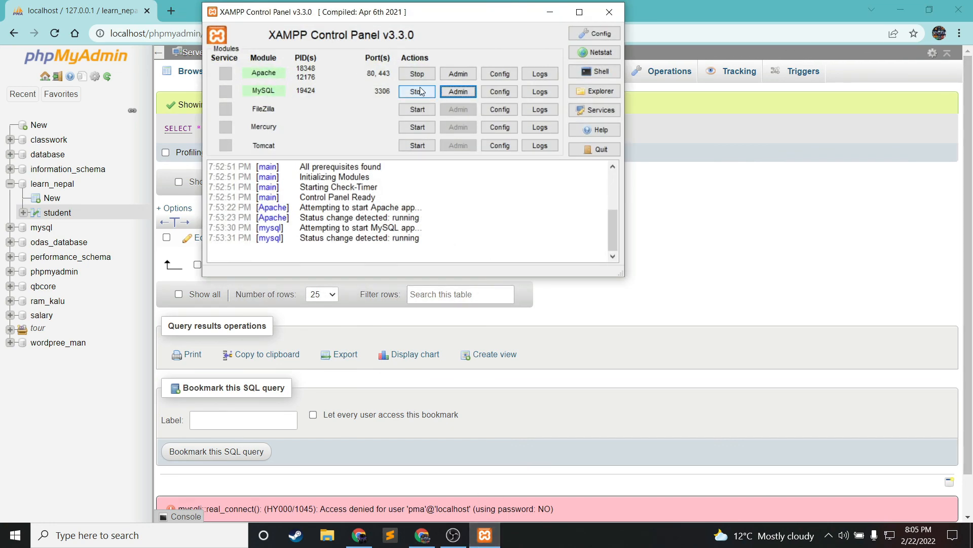
left_click(550, 13)
left_click(552, 15)
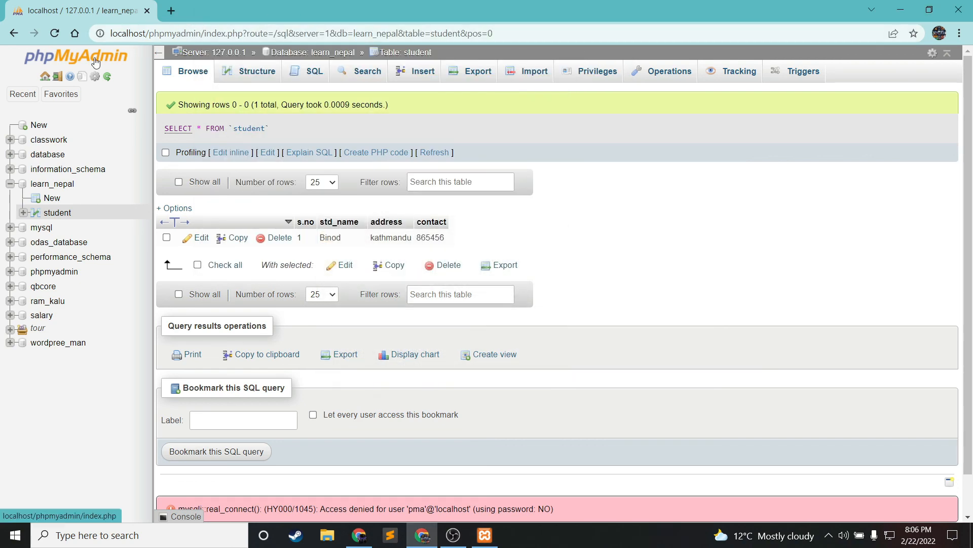
left_click(485, 539)
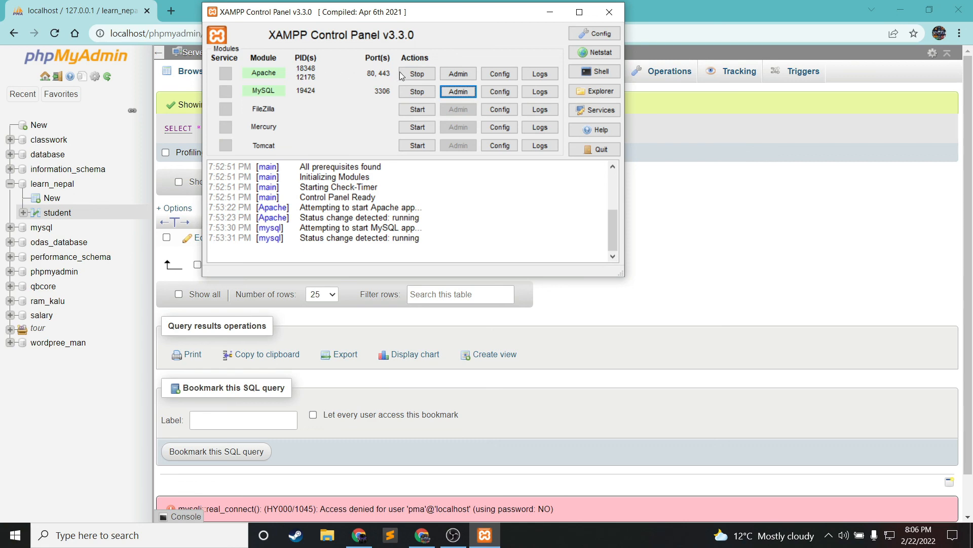
left_click(550, 12)
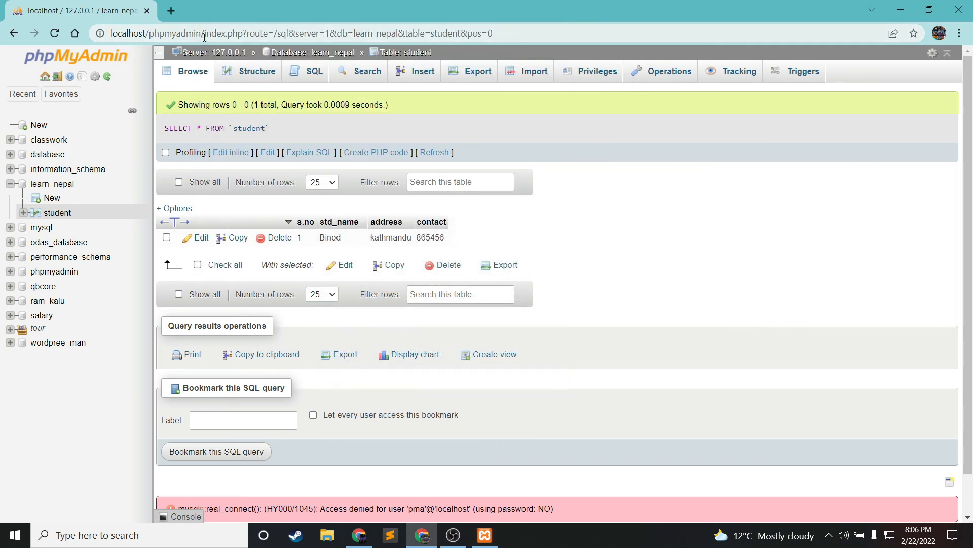
- View the learn_nepal database's table list and browse the student table's records again
left_click(67, 185)
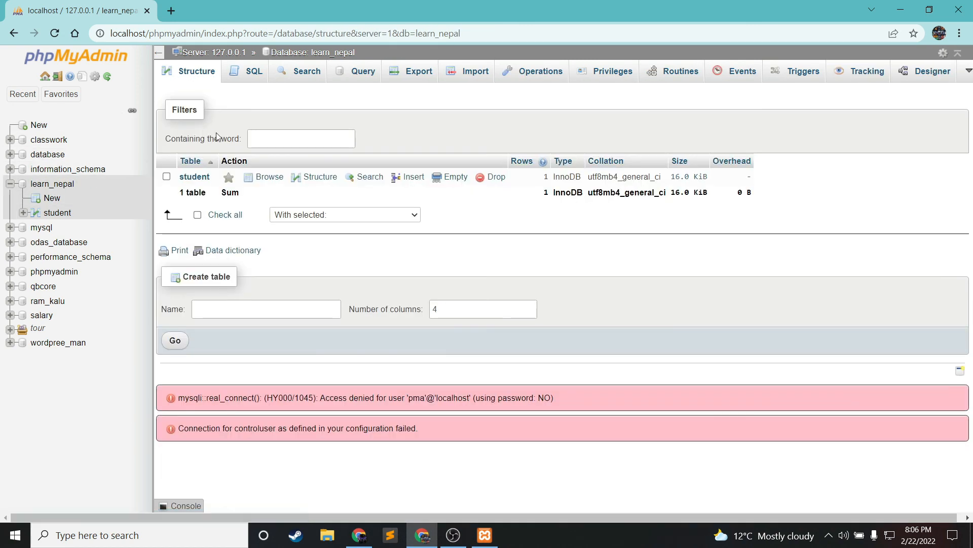
left_click(57, 213)
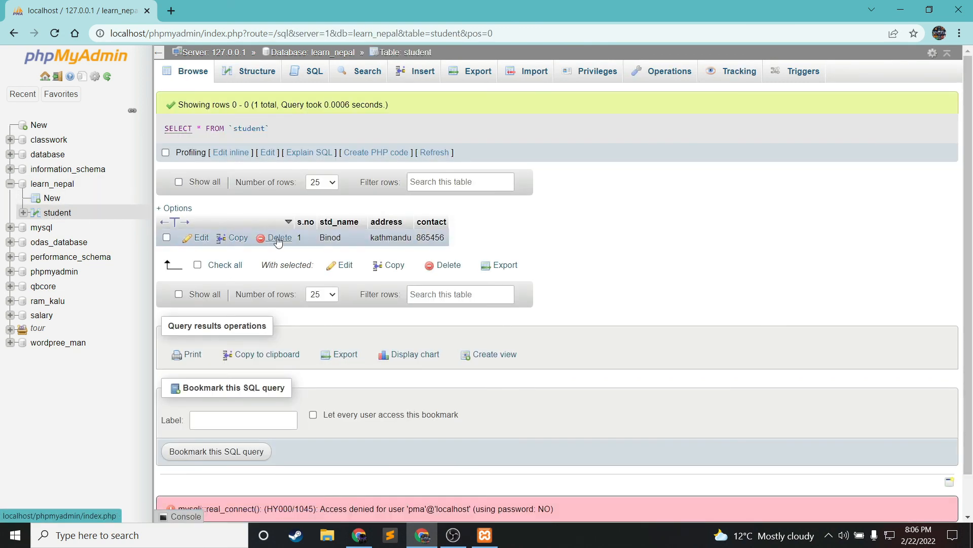